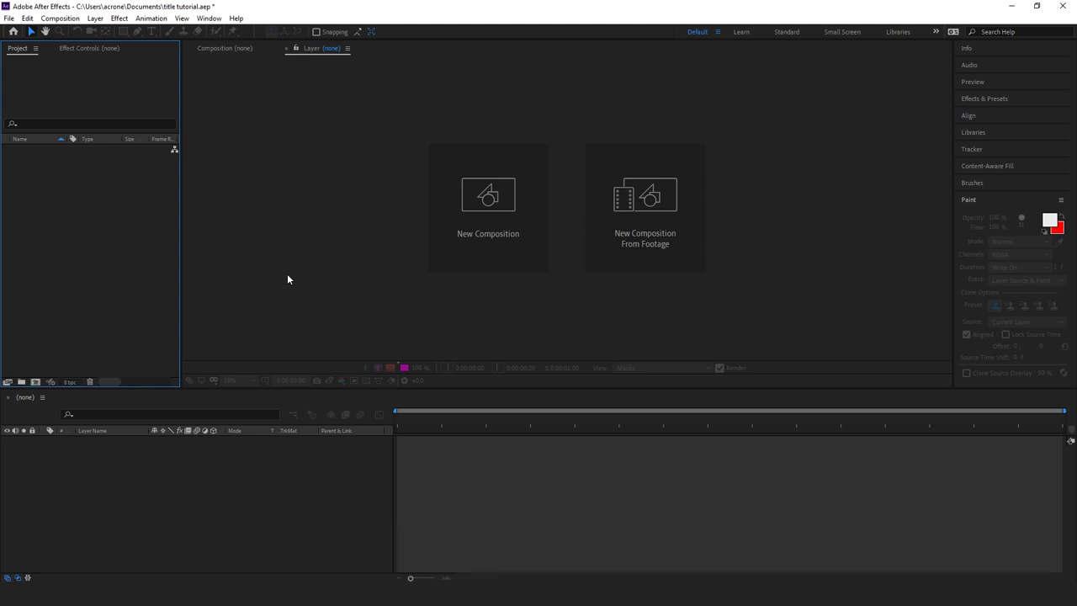
# Create a 1920×1080 composition named 'title'
pyautogui.click(491, 171)
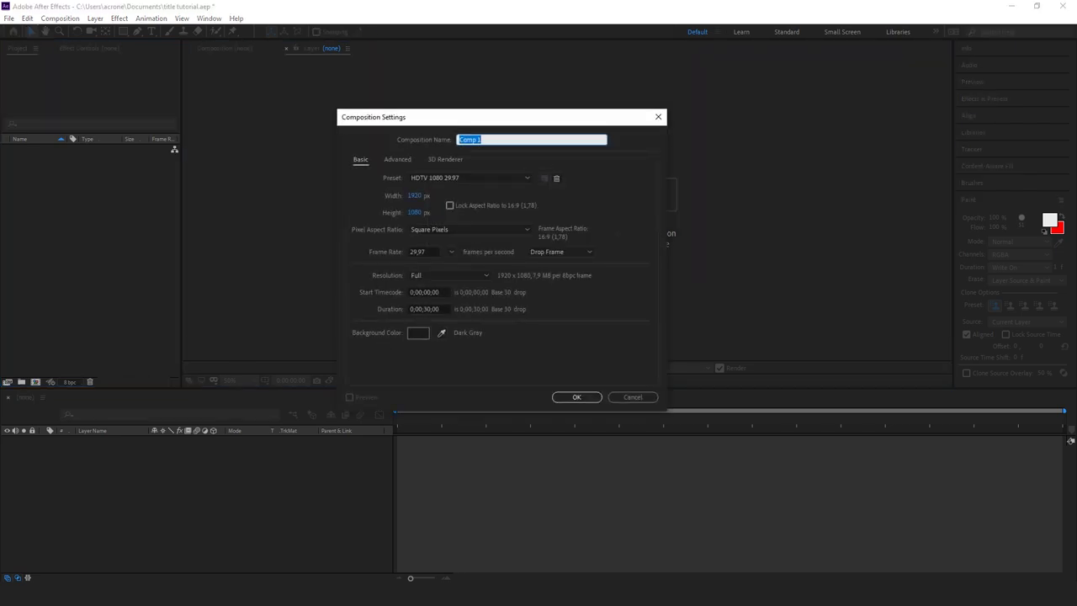
pyautogui.write('title')
pyautogui.press('Return')
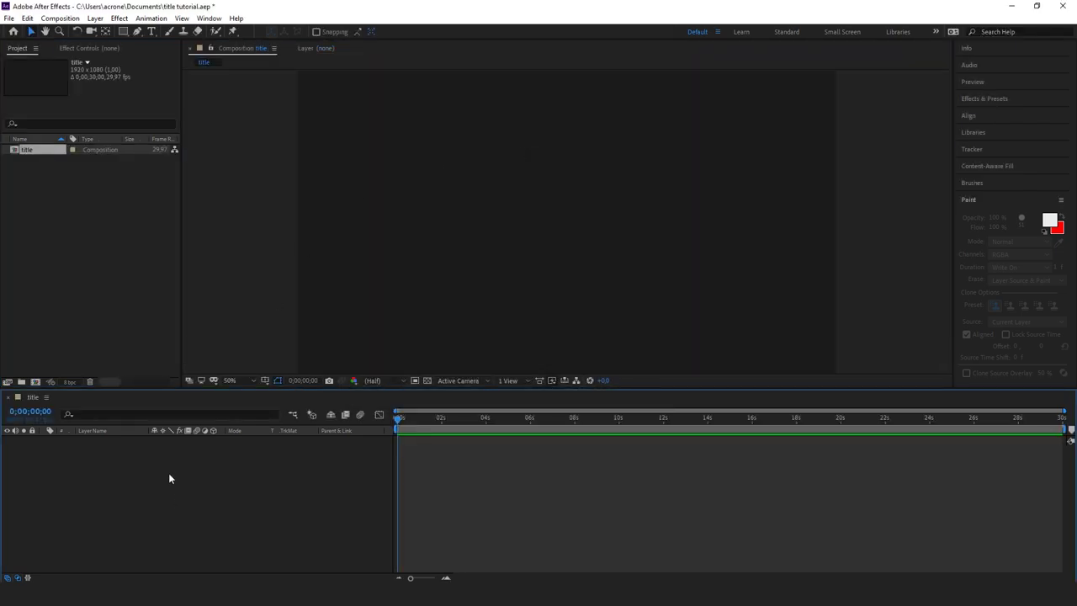
# Add a full-frame black solid layer, Black Solid 1, to the composition
pyautogui.rightClick(168, 473)
pyautogui.moveTo(263, 350)
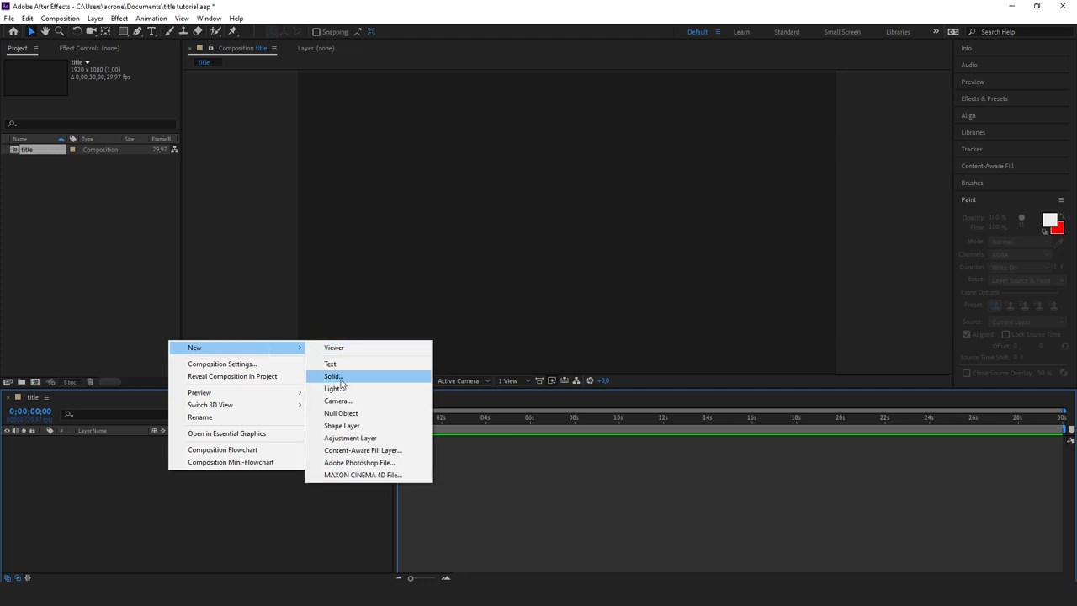
pyautogui.click(334, 376)
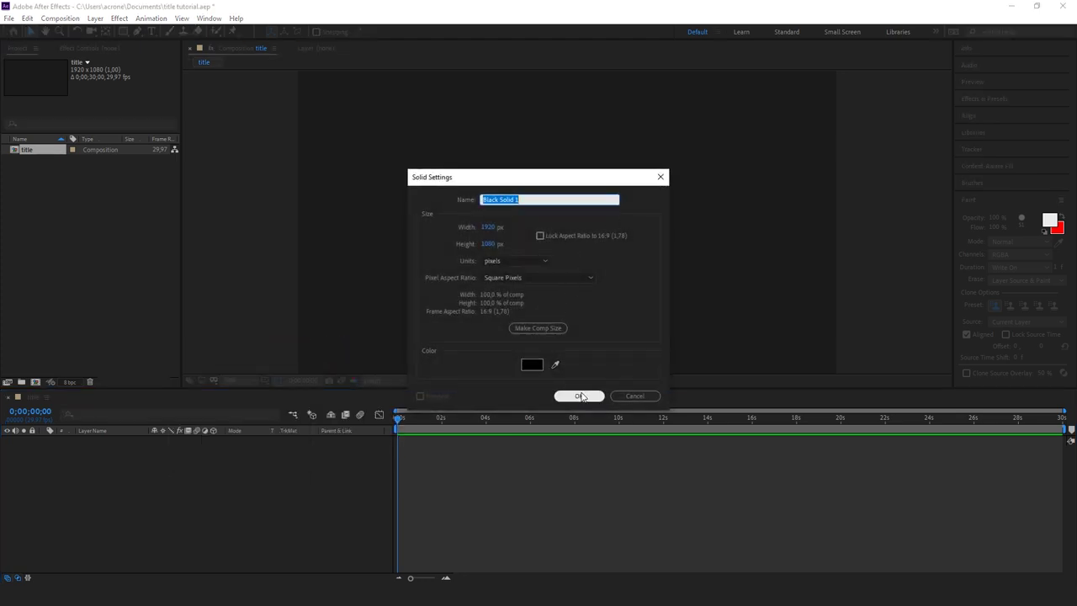
pyautogui.click(578, 396)
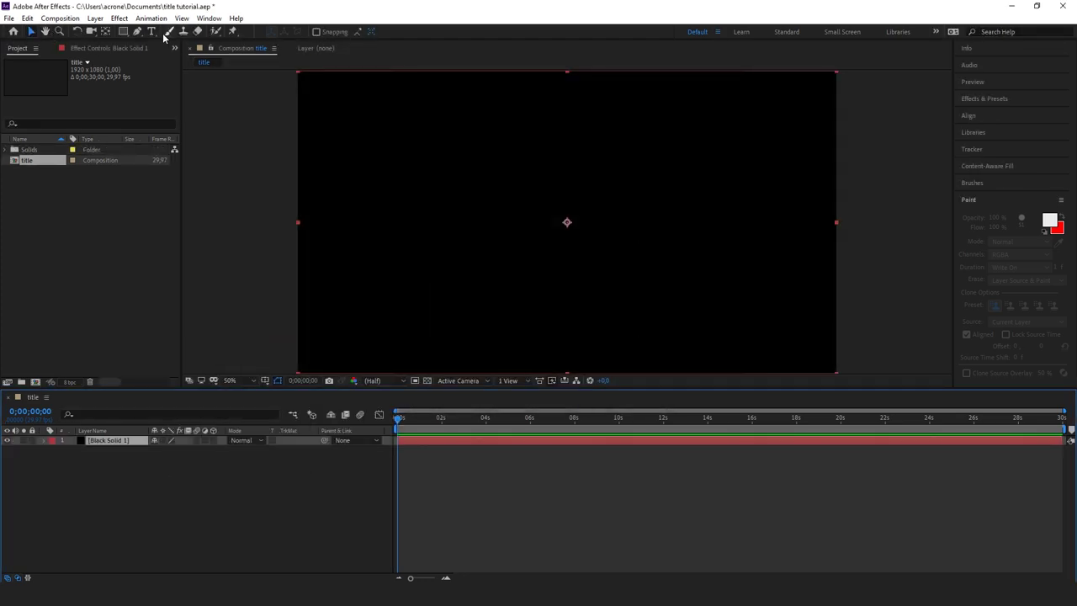
# Add a text layer reading 'acrone' on the canvas
pyautogui.click(151, 32)
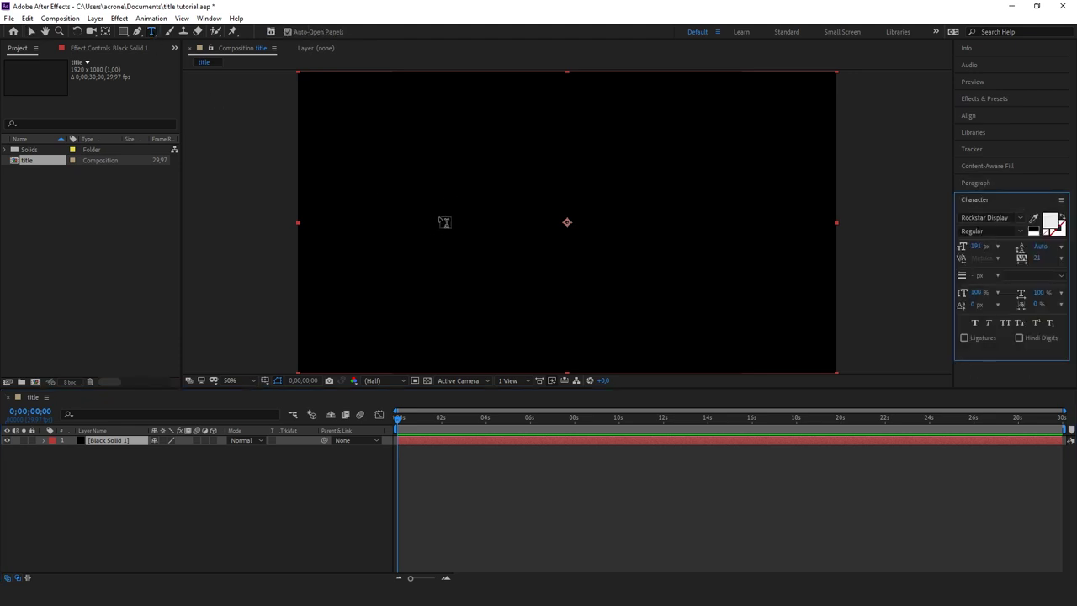
pyautogui.click(440, 217)
pyautogui.write('acr')
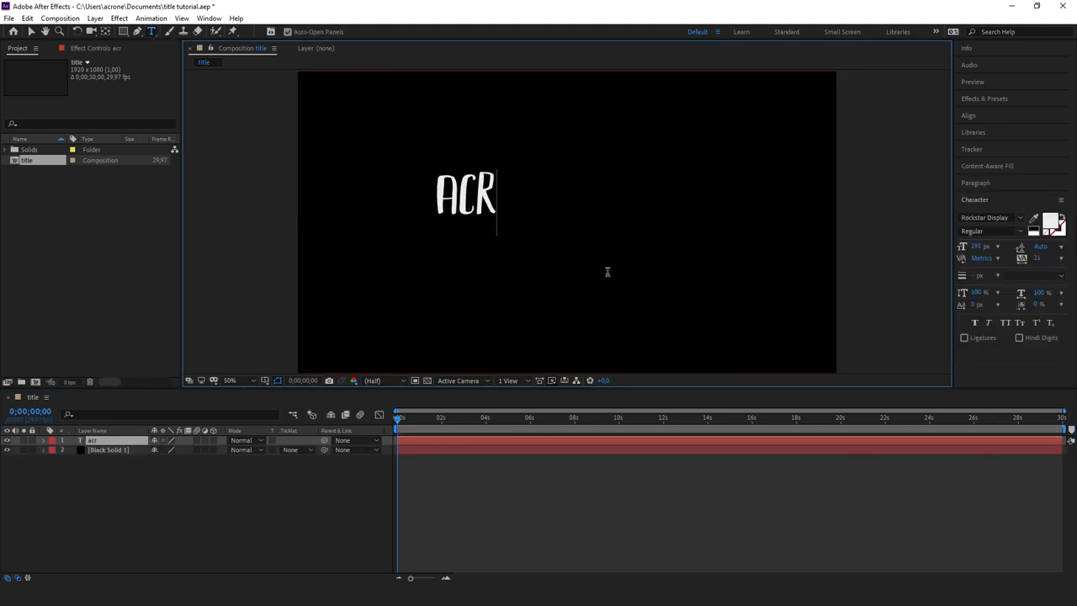
pyautogui.write('one')
# Centre the ACRONE text in the frame and open Black Solid 1 in its Layer panel
pyautogui.click(32, 31)
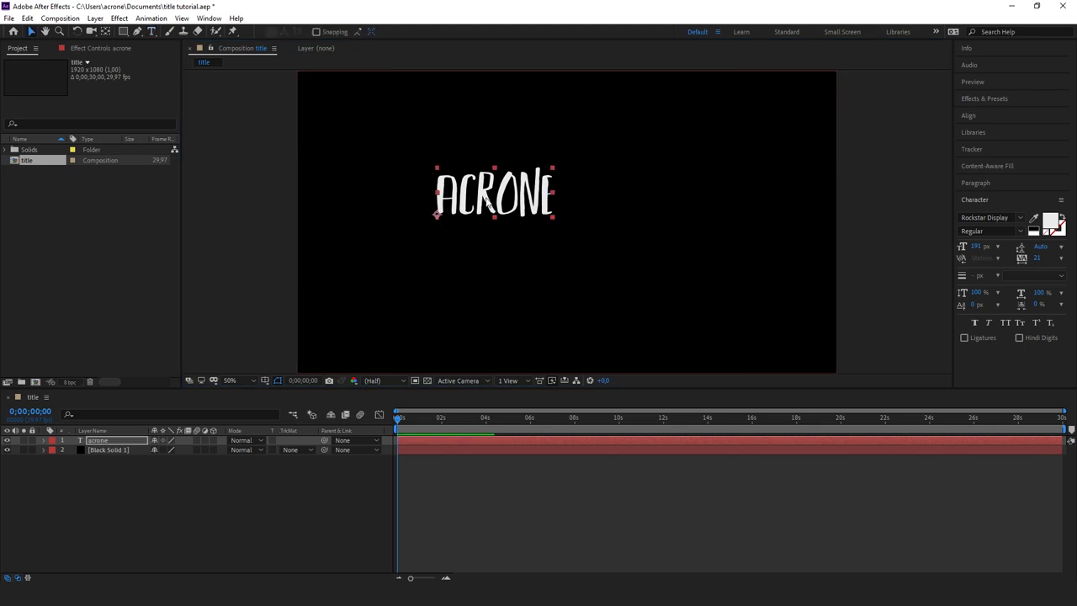
pyautogui.moveTo(519, 193); pyautogui.dragTo(594, 218)
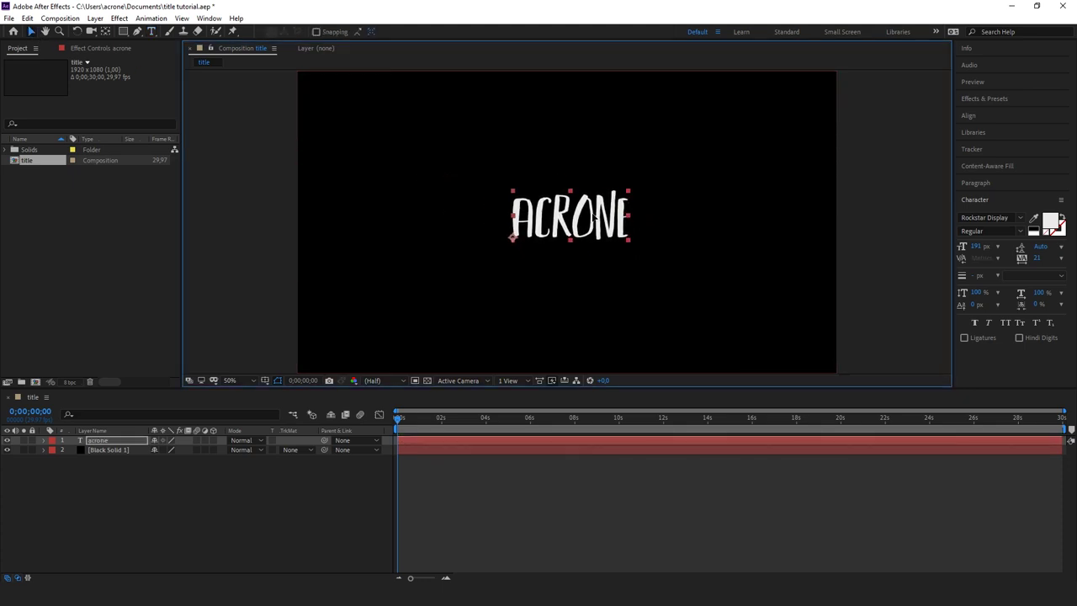
pyautogui.doubleClick(107, 450)
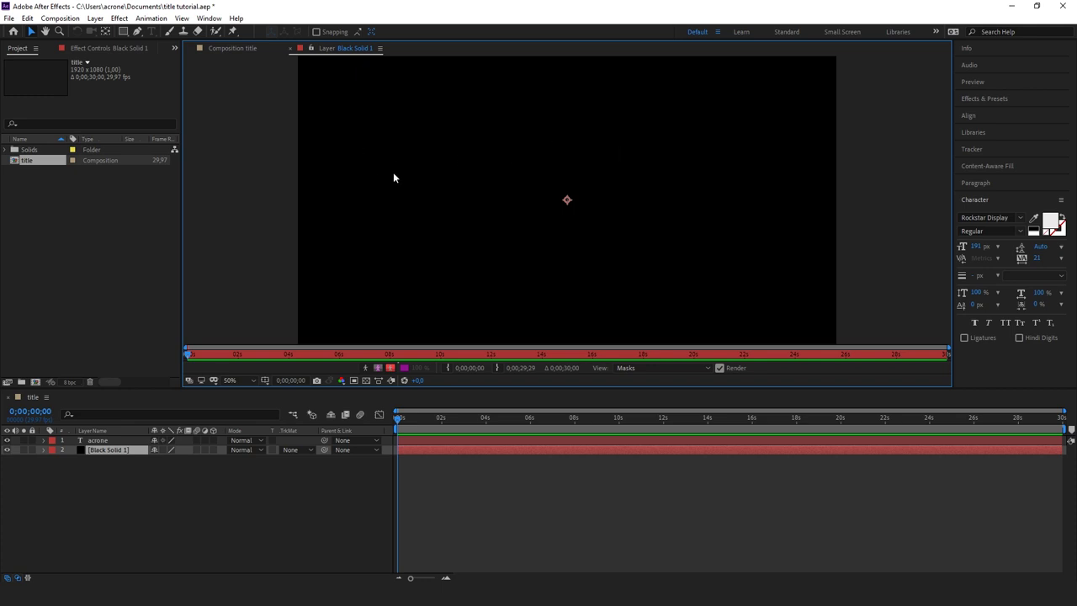
# Brush a white stroke across Black Solid 1, keeping the stroke Duration at Write On
pyautogui.click(170, 31)
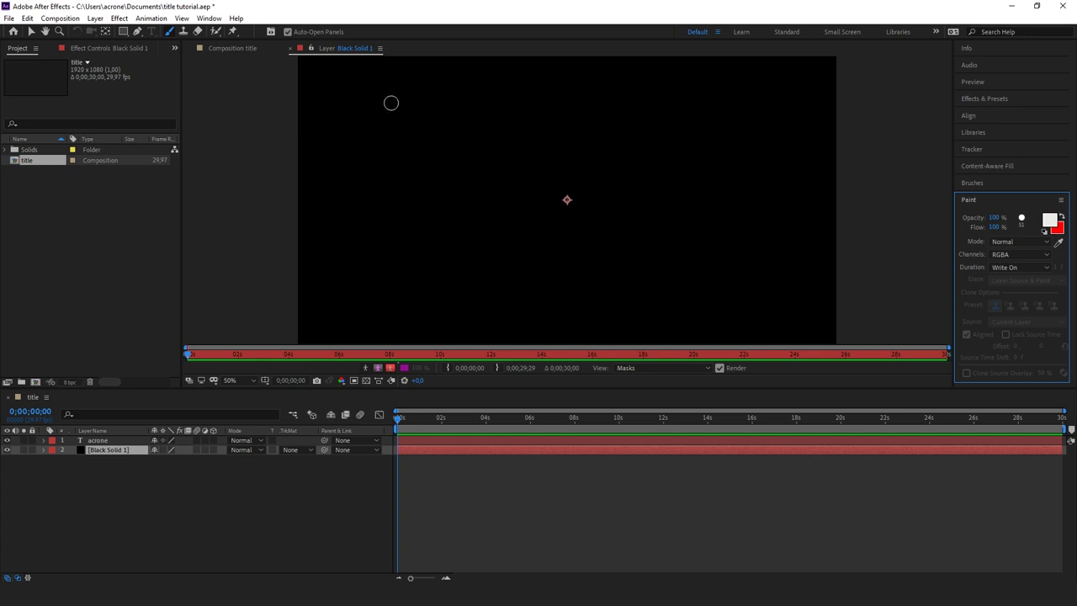
pyautogui.moveTo(390, 104)
pyautogui.mouseDown()
pyautogui.moveTo(497, 110)
pyautogui.moveTo(722, 262)
pyautogui.moveTo(655, 231)
pyautogui.moveTo(571, 214)
pyautogui.moveTo(545, 154)
pyautogui.moveTo(365, 130)
pyautogui.moveTo(500, 203)
pyautogui.moveTo(562, 289)
pyautogui.moveTo(678, 297)
pyautogui.mouseUp()
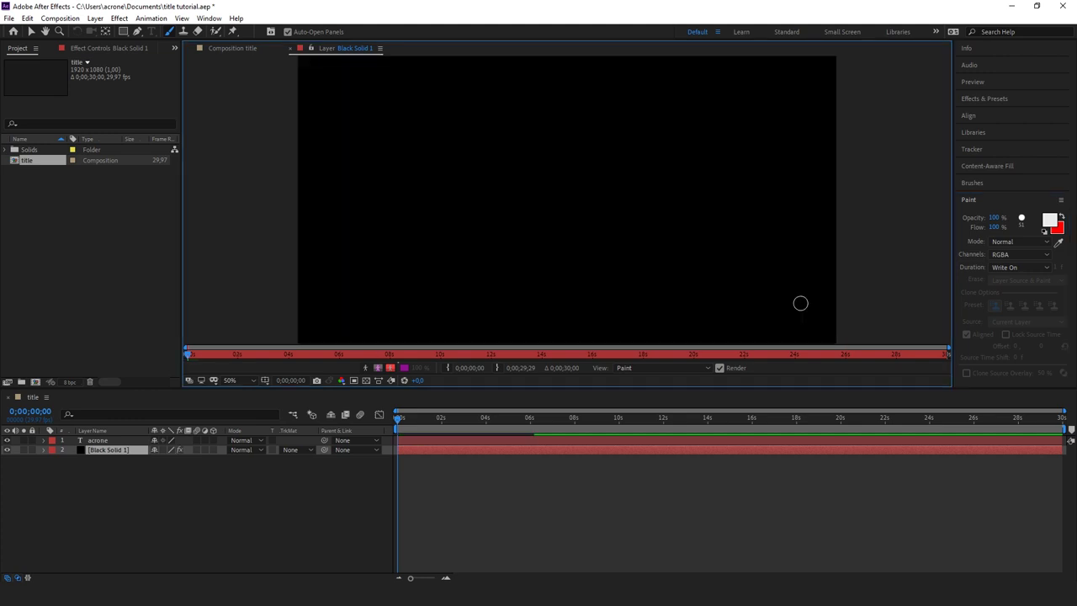
pyautogui.click(1005, 268)
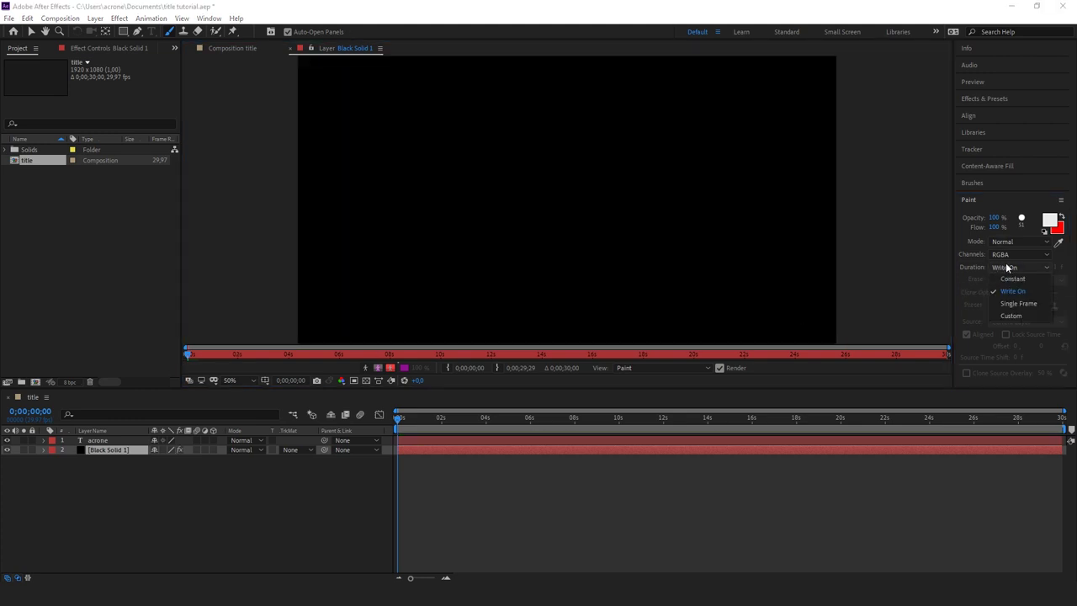
pyautogui.click(976, 268)
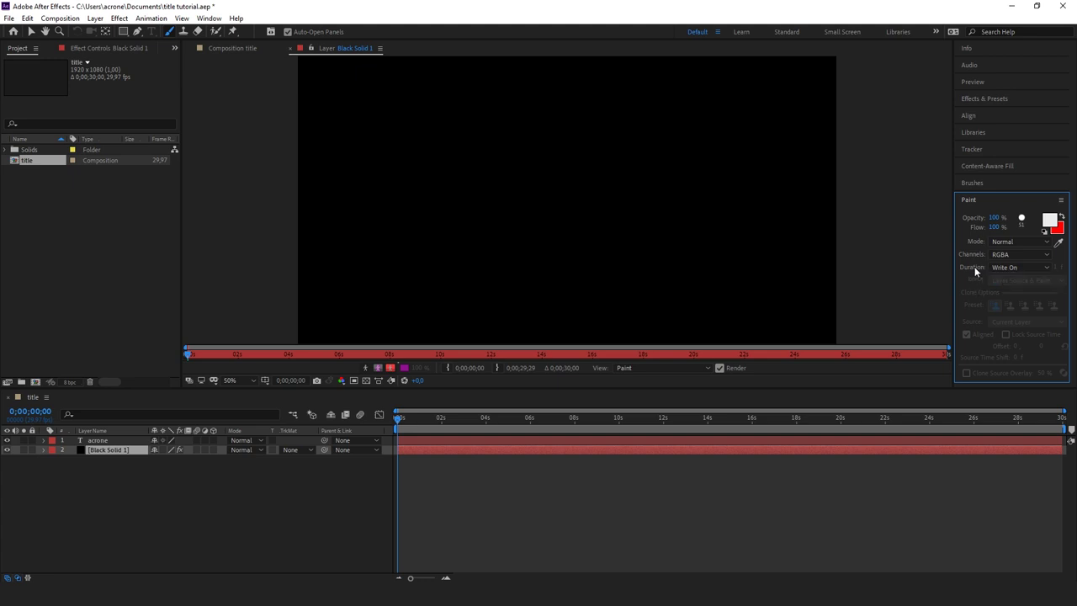
# Move Black Solid 1 above the acrone text layer in the title composition
pyautogui.click(98, 442)
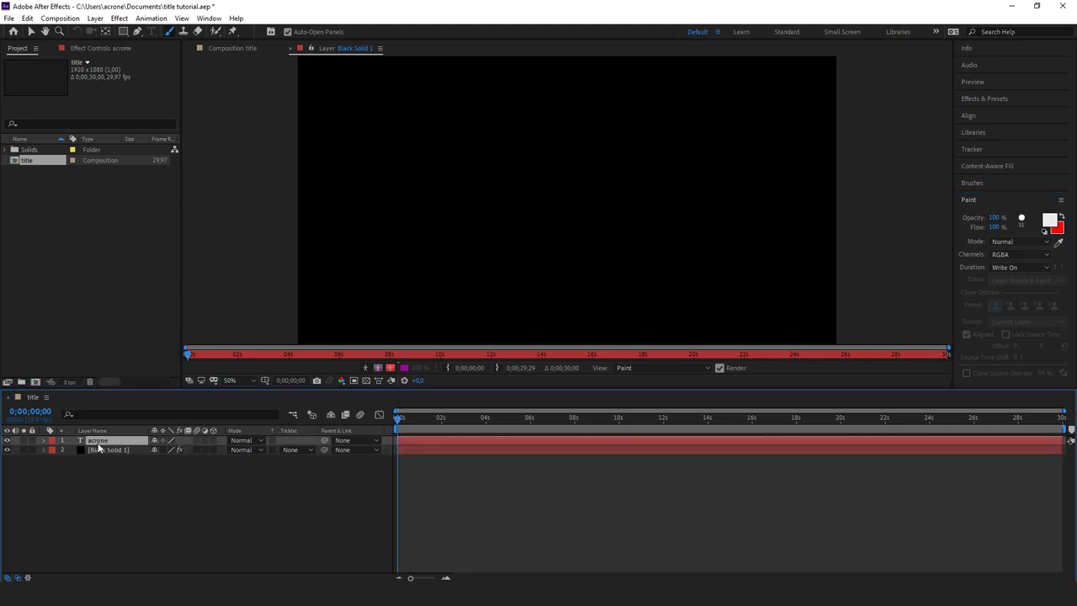
pyautogui.click(99, 449)
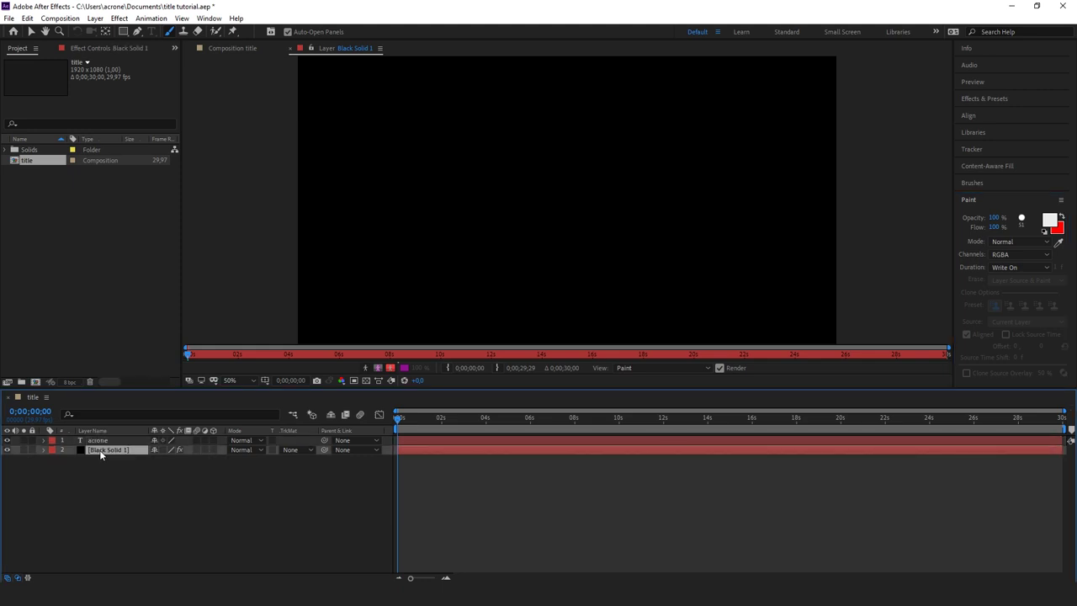
pyautogui.moveTo(97, 440); pyautogui.dragTo(101, 458)
pyautogui.click(223, 47)
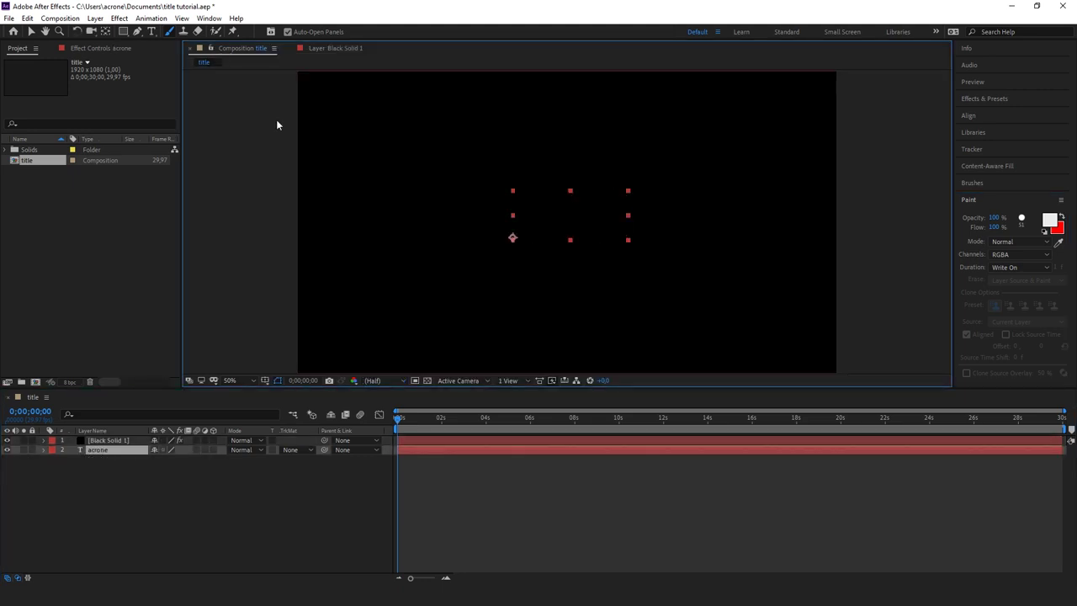
# Set acrone's track matte to Luma Matte from Black Solid 1 and expand the solid's properties
pyautogui.click(294, 449)
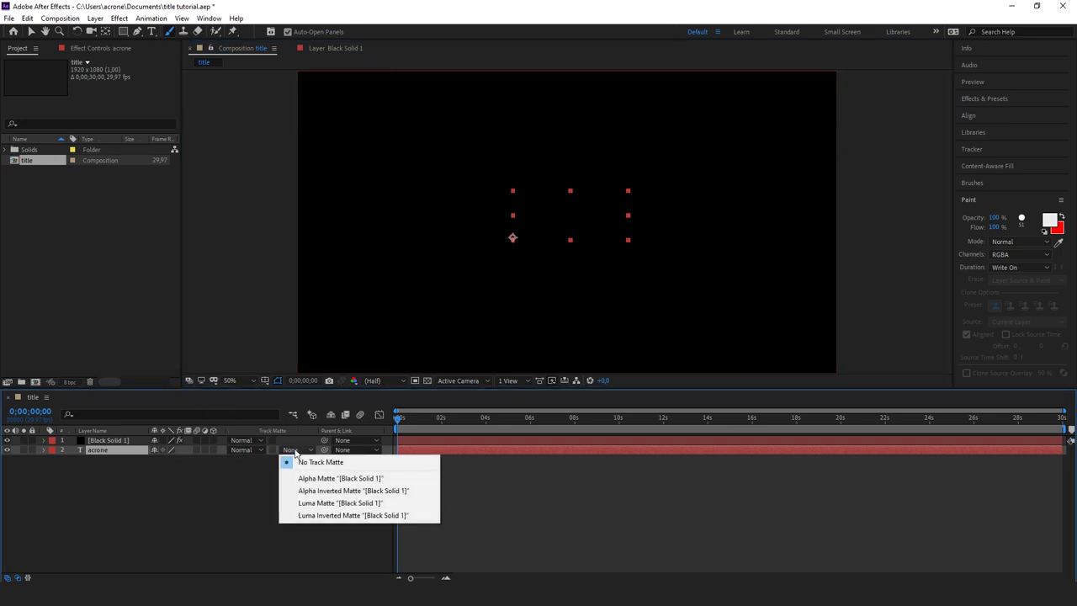
pyautogui.click(323, 503)
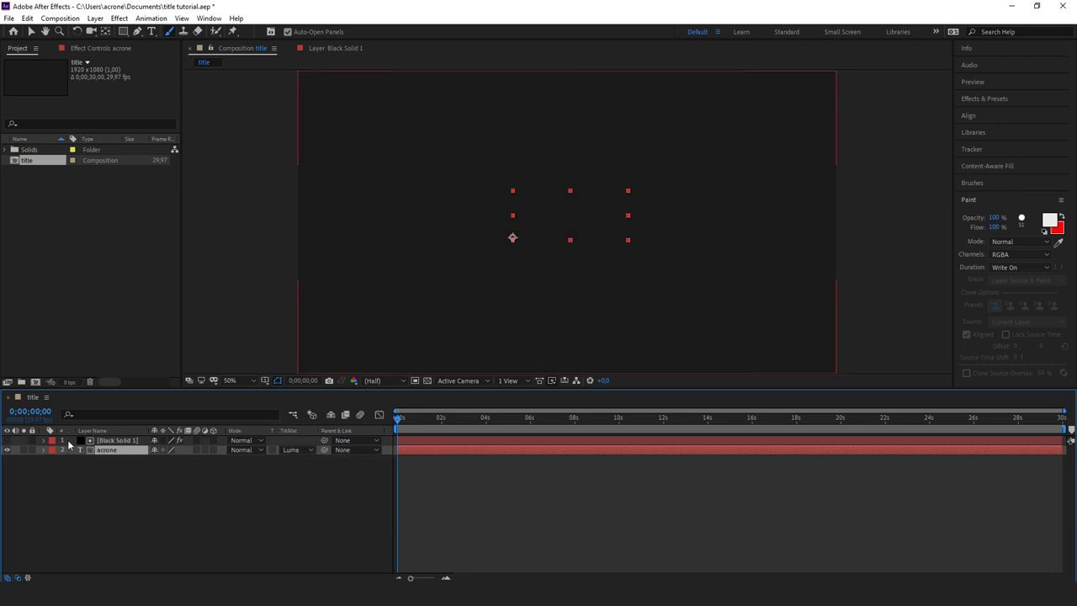
pyautogui.click(108, 441)
pyautogui.click(43, 440)
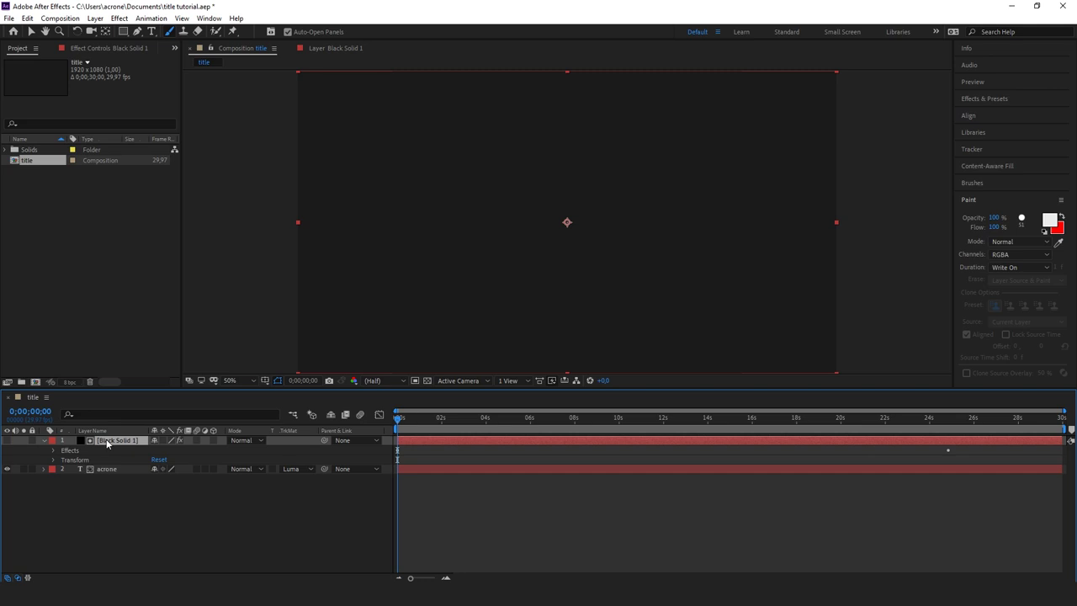
# Move Brush 1's Stroke Options End keyframe to about one second
pyautogui.click(54, 451)
pyautogui.click(64, 460)
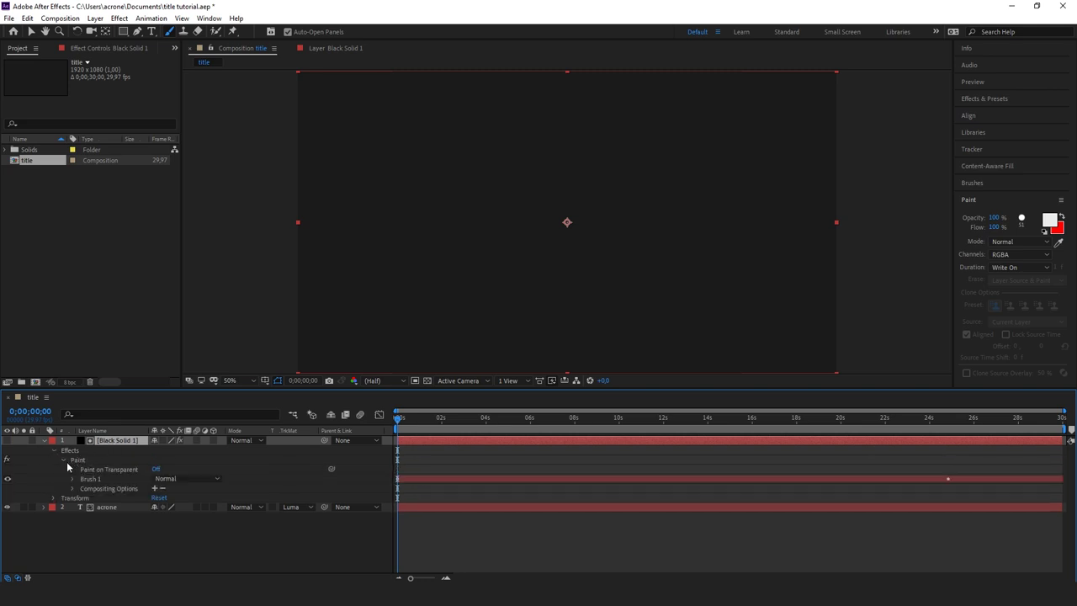
pyautogui.click(72, 479)
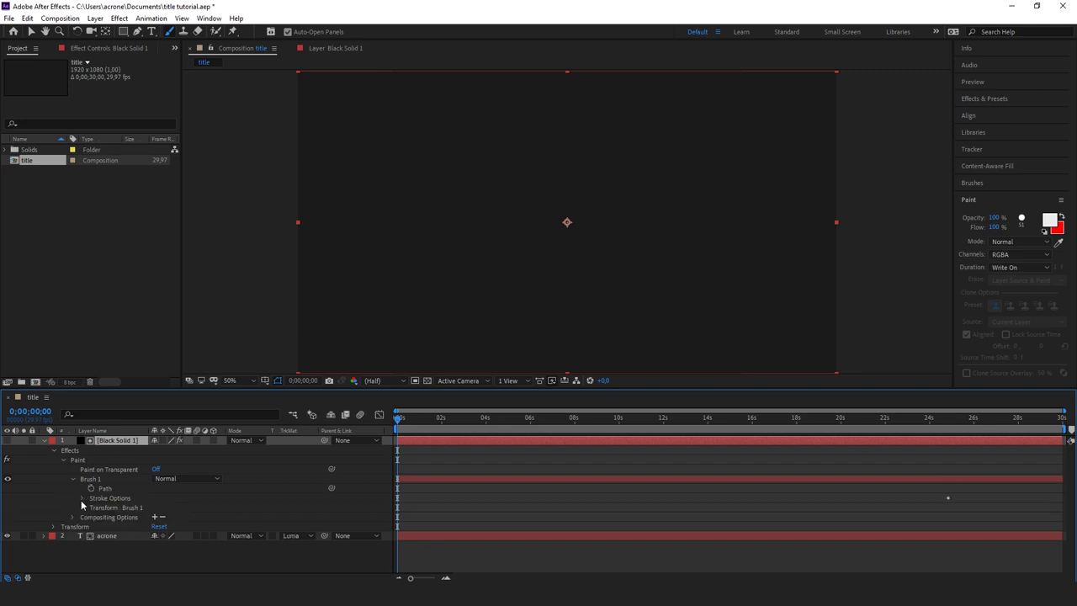
pyautogui.click(83, 497)
pyautogui.scroll(-2, 865, 486)
pyautogui.click(946, 482)
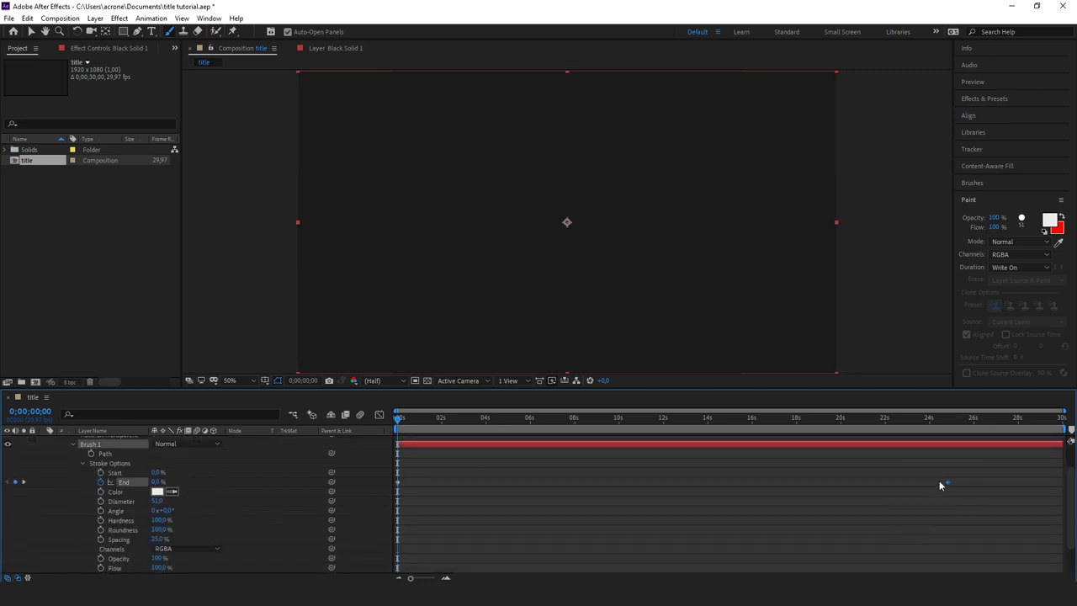
pyautogui.moveTo(493, 488)
pyautogui.mouseDown()
pyautogui.moveTo(417, 484)
pyautogui.moveTo(398, 503)
pyautogui.mouseUp()
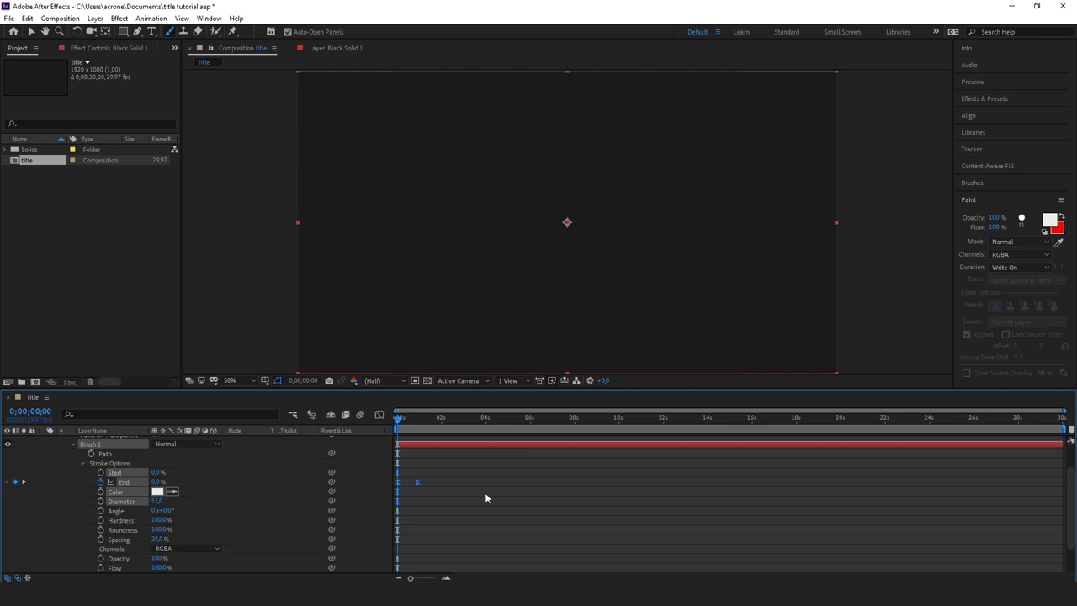
# Apply Easy Ease to the End keyframe and collapse the solid's properties
pyautogui.rightClick(418, 482)
pyautogui.moveTo(454, 476)
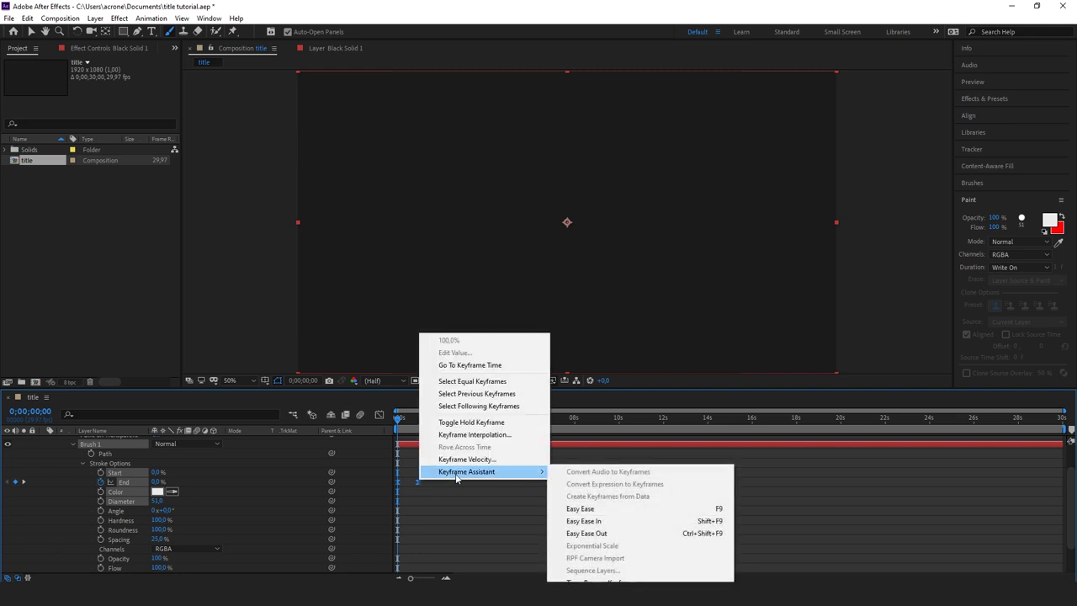
pyautogui.click(632, 510)
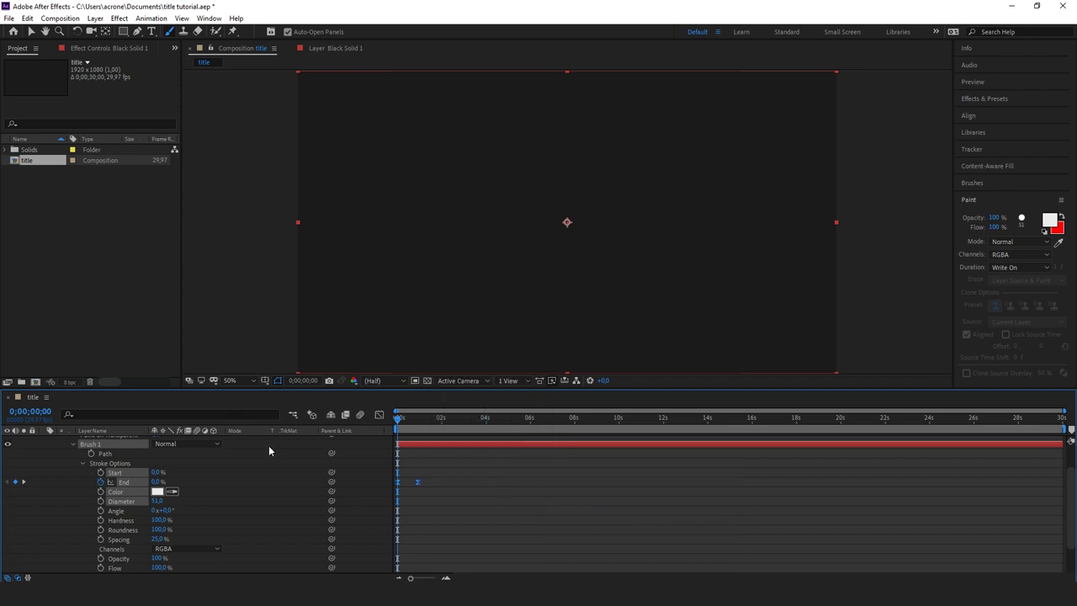
pyautogui.scroll(2, 270, 451)
pyautogui.click(46, 440)
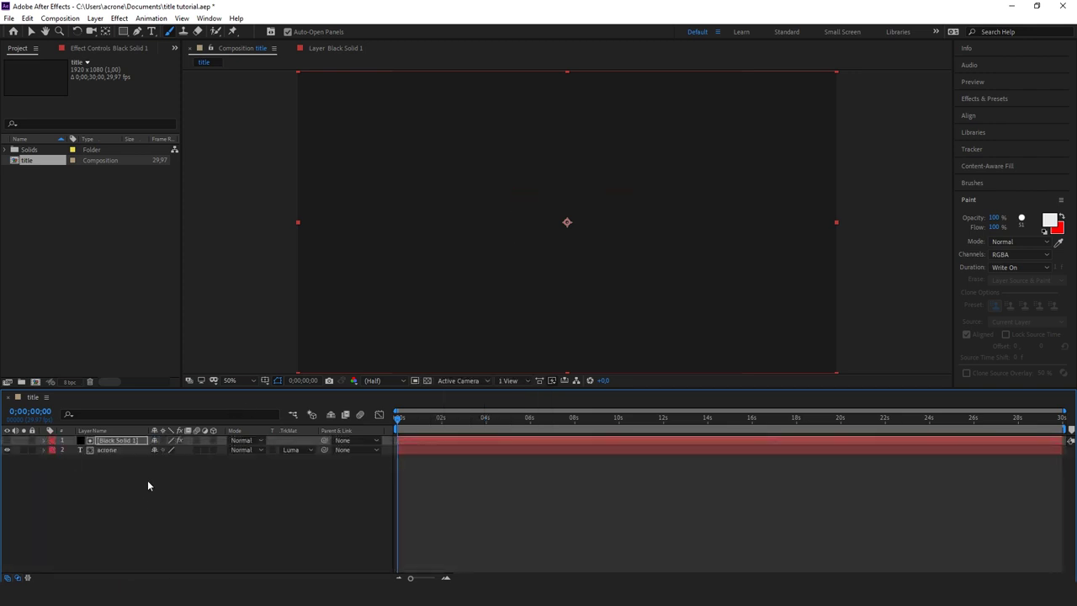
# Set Black Solid 1's blend mode to Screen and scrub to check the reveal
pyautogui.click(246, 440)
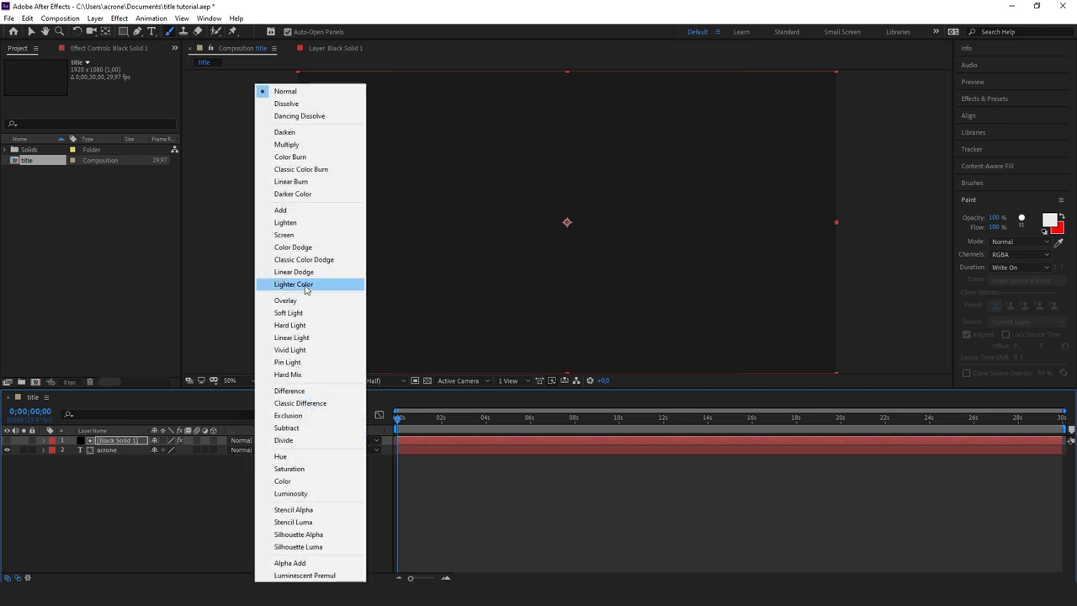
pyautogui.click(286, 235)
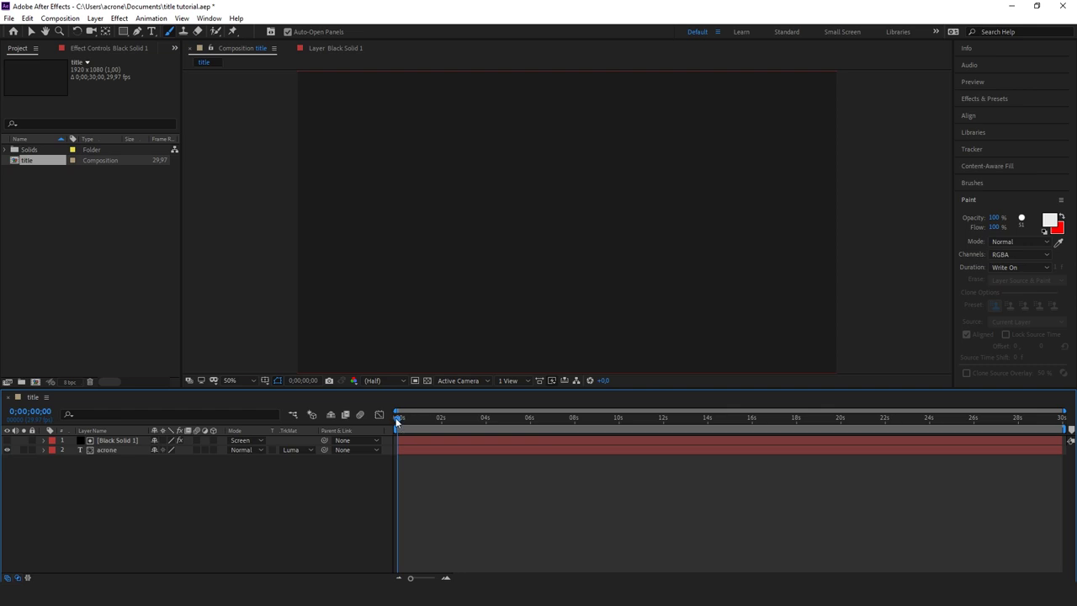
pyautogui.moveTo(396, 417); pyautogui.dragTo(382, 419)
# Preview the ACRONE write-on animation, stopping back at 0s
pyautogui.press('space')
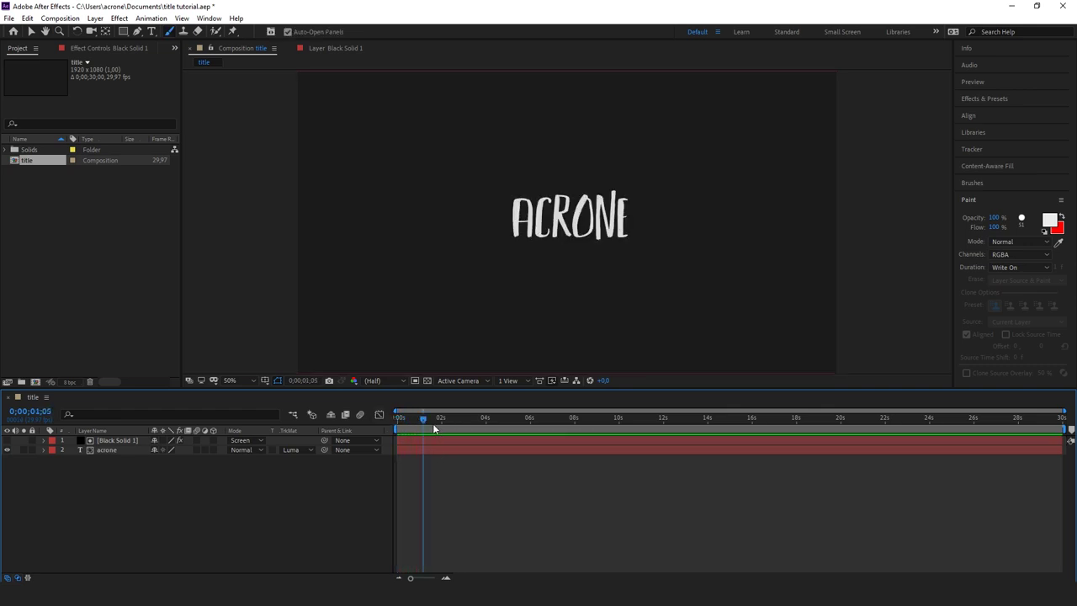
pyautogui.press('space')
pyautogui.press('space')
pyautogui.click(397, 420)
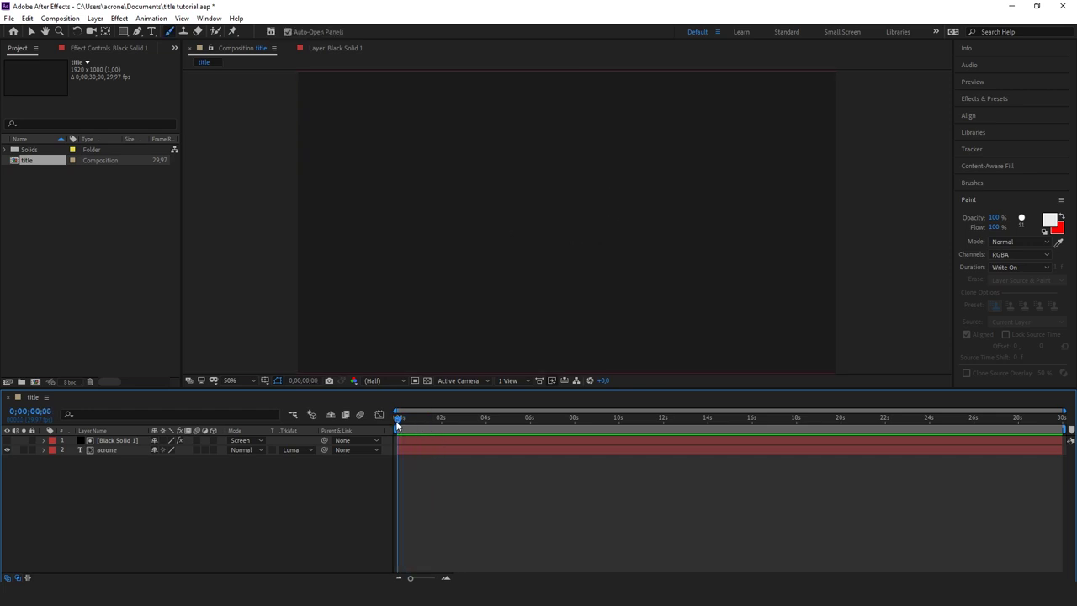
pyautogui.click(52, 440)
# Push Brush 1's End keyframe to about 1.8 seconds and preview the slower reveal
pyautogui.keyDown('ctrl'); pyautogui.click(44, 440); pyautogui.keyUp('ctrl')
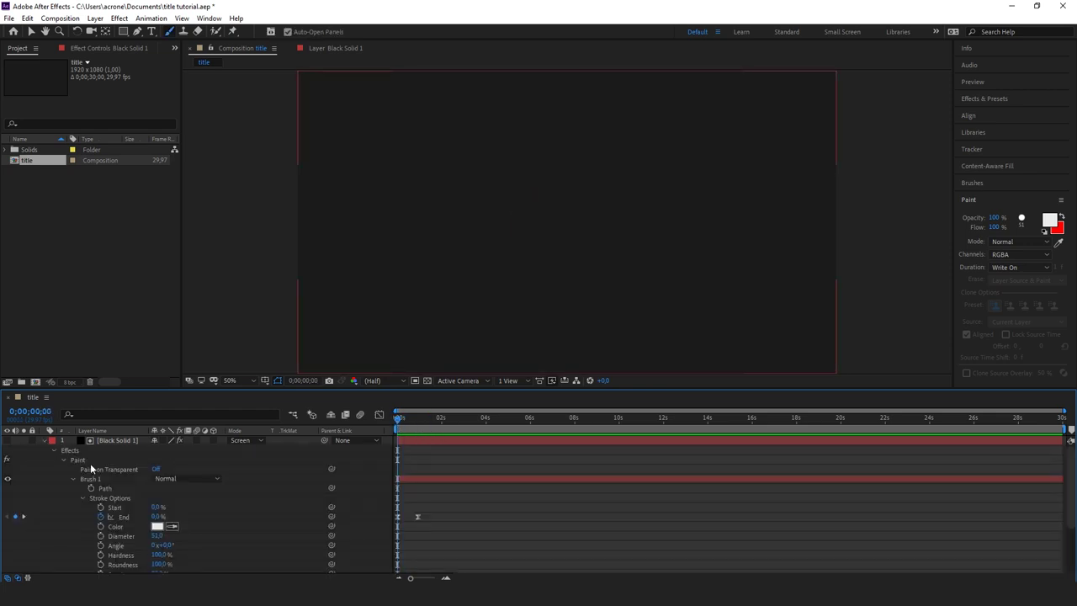
pyautogui.moveTo(424, 517); pyautogui.dragTo(437, 517)
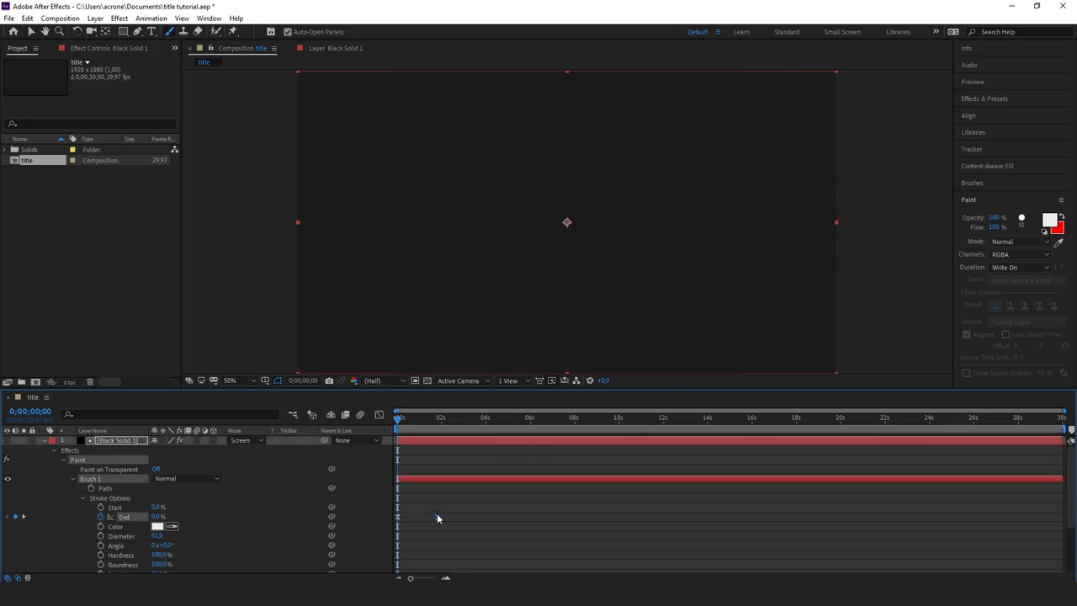
pyautogui.press('h')
pyautogui.press('space')
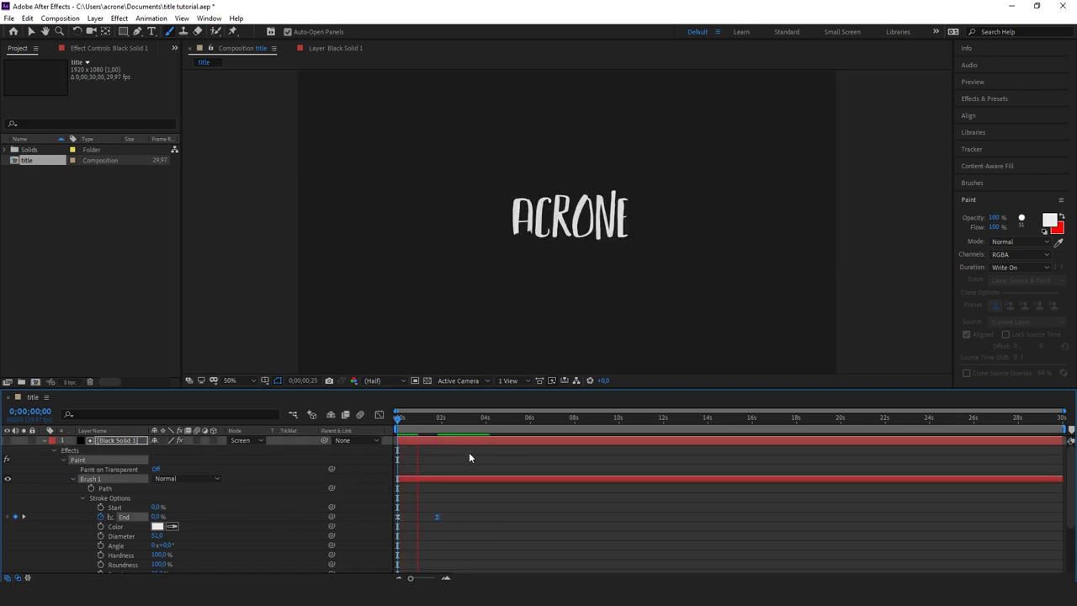
pyautogui.press('space')
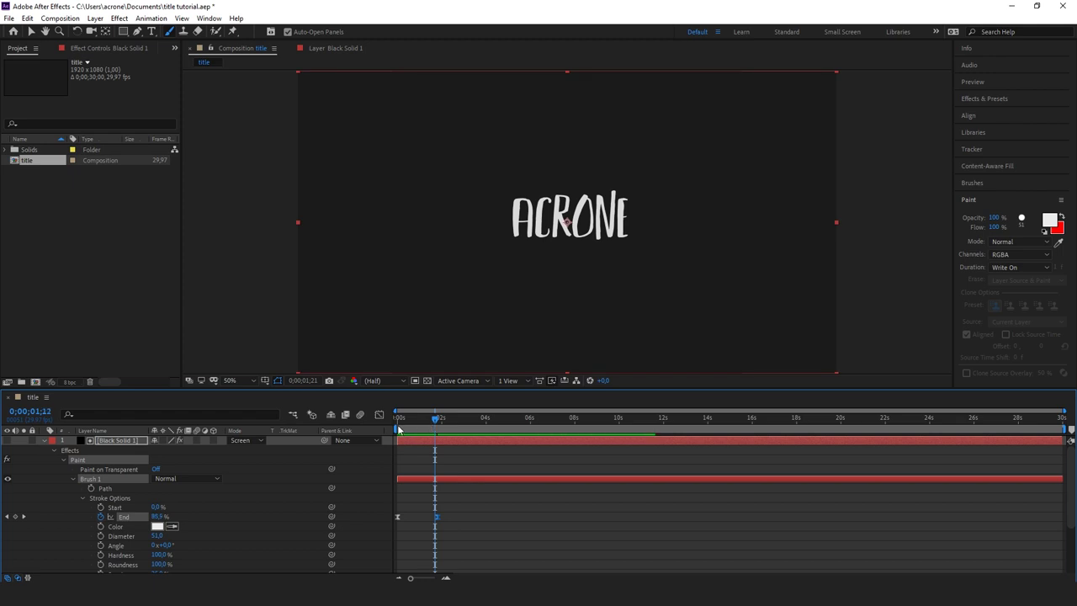
# Collapse the solid layer and scrub to 0;00;01;06, where ACRONE is partly written
pyautogui.click(44, 440)
pyautogui.click(145, 499)
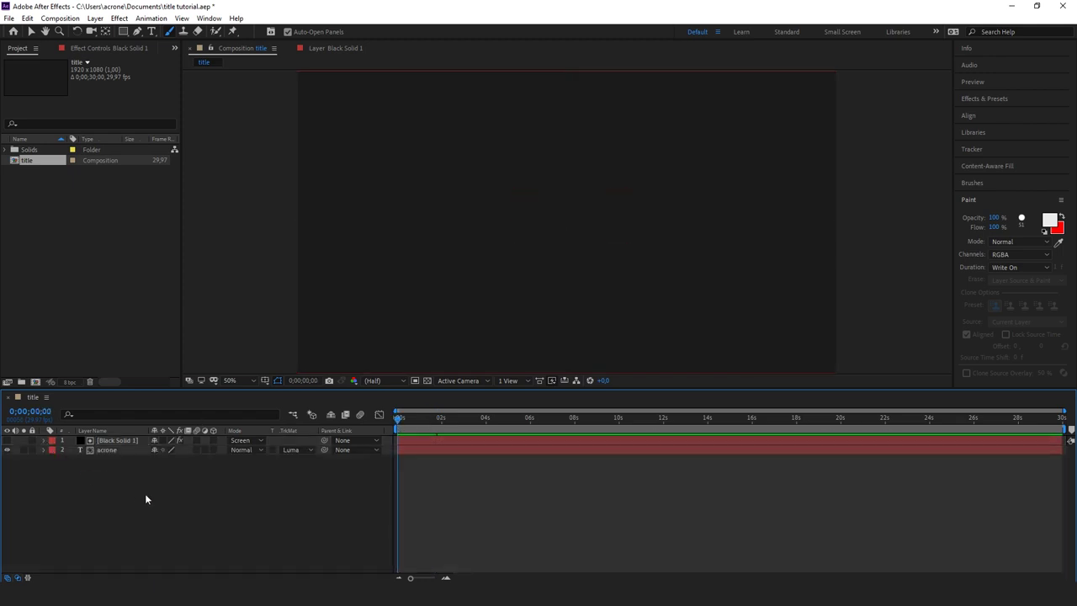
pyautogui.moveTo(399, 418); pyautogui.dragTo(425, 417)
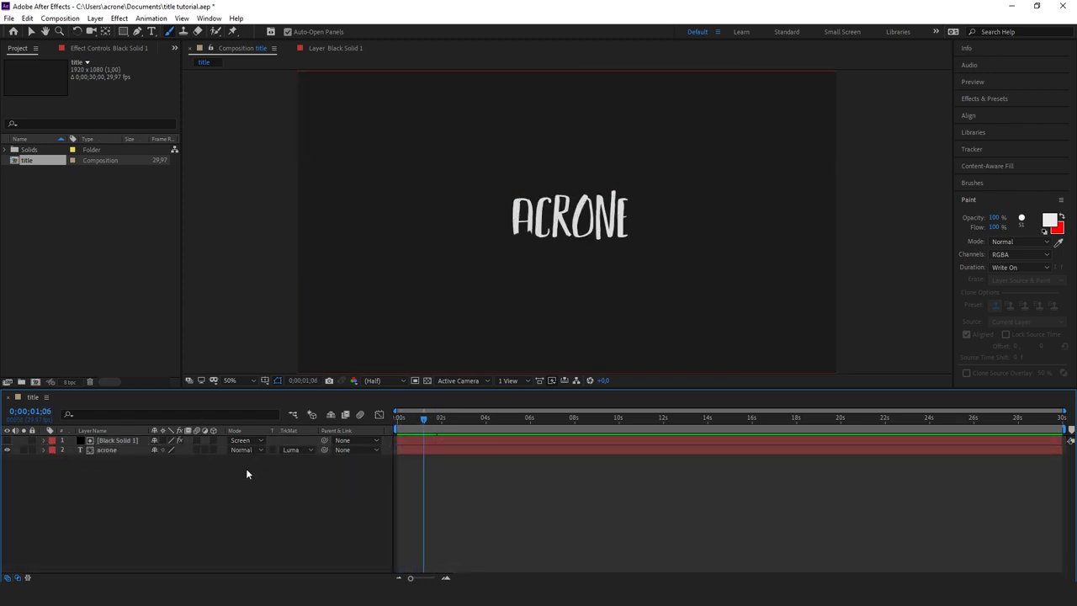
# Add a Null Object layer at the top of the title composition
pyautogui.rightClick(181, 478)
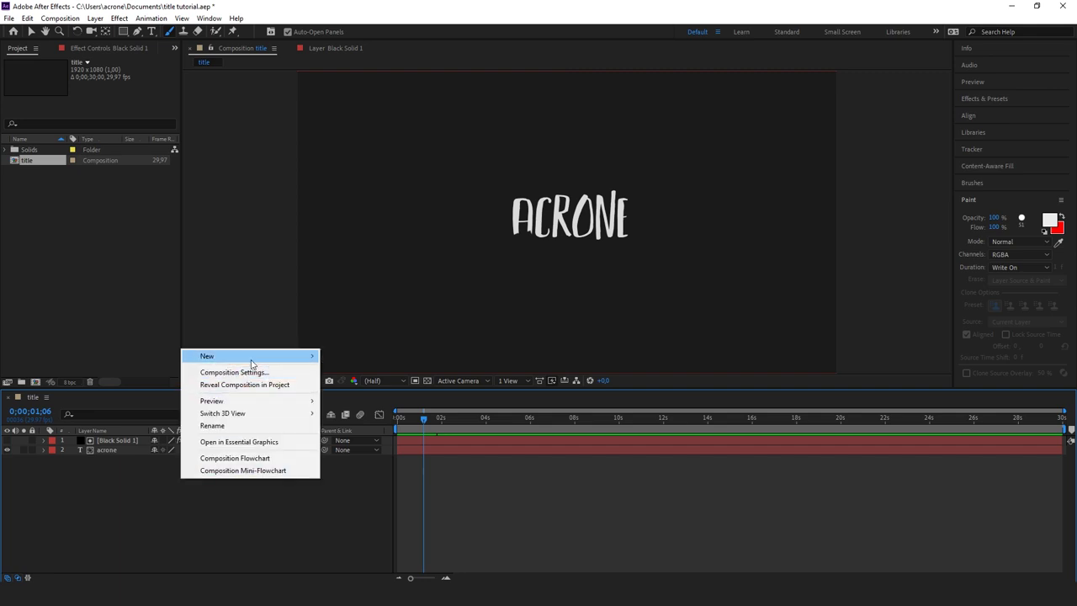
pyautogui.moveTo(315, 358)
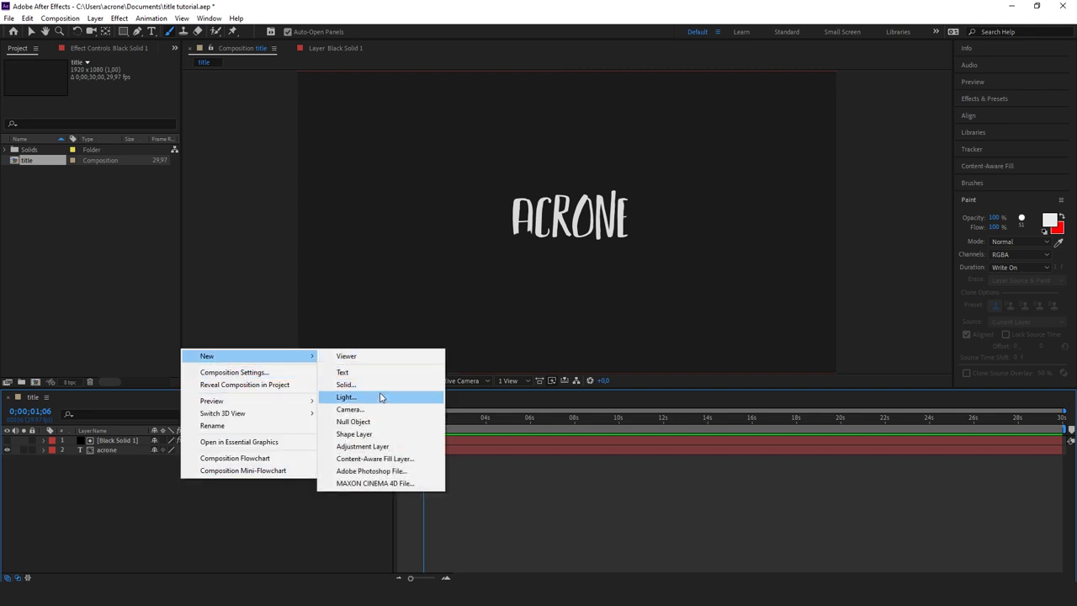
pyautogui.click(358, 421)
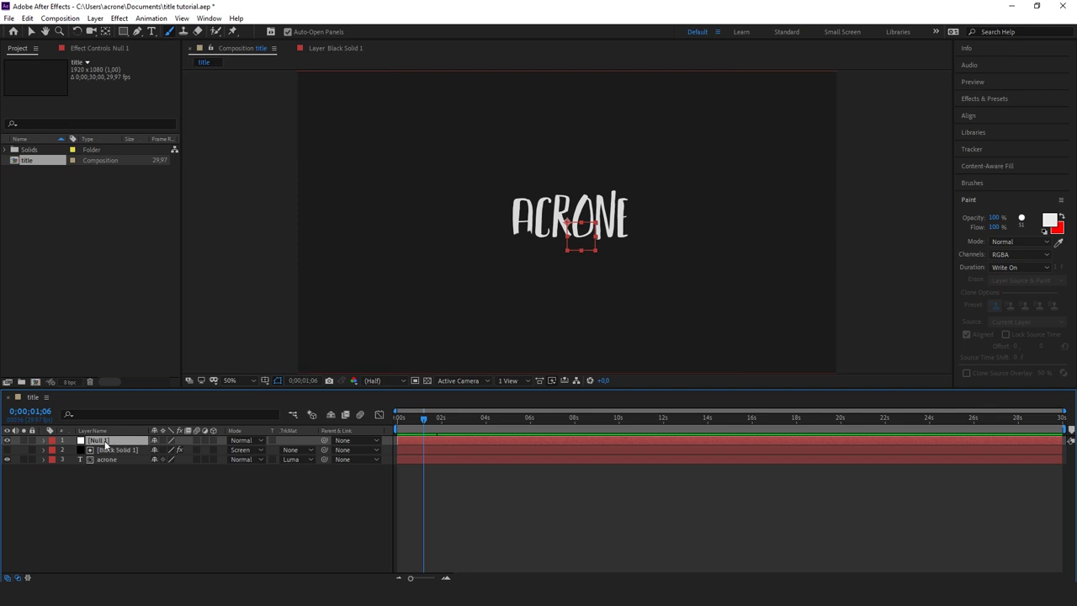
# Rename the null to 'wiggle' and show its Position property (960,540)
pyautogui.press('Return')
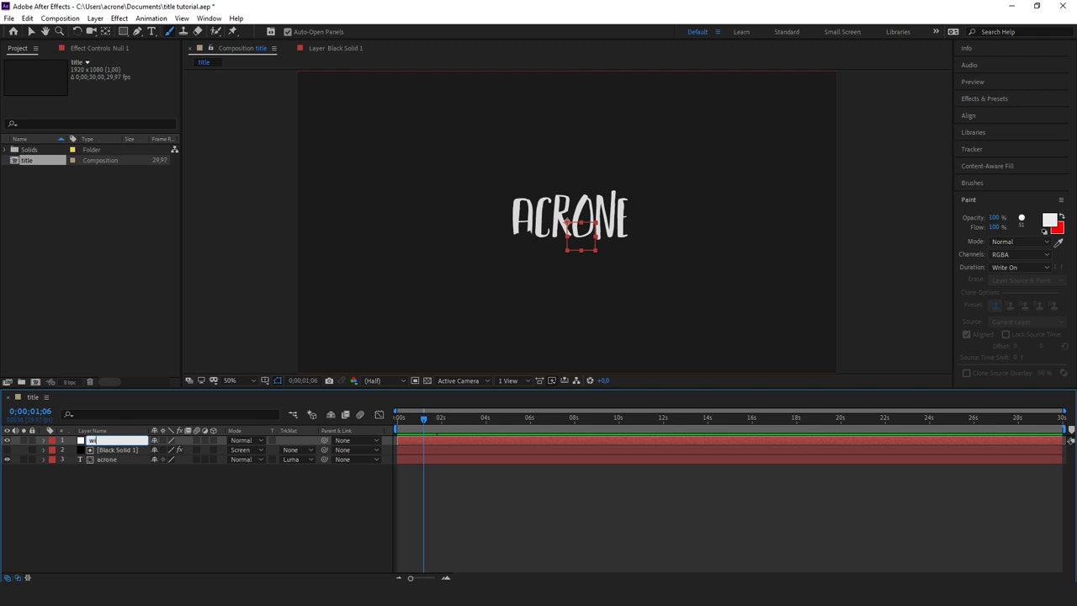
pyautogui.click(104, 481)
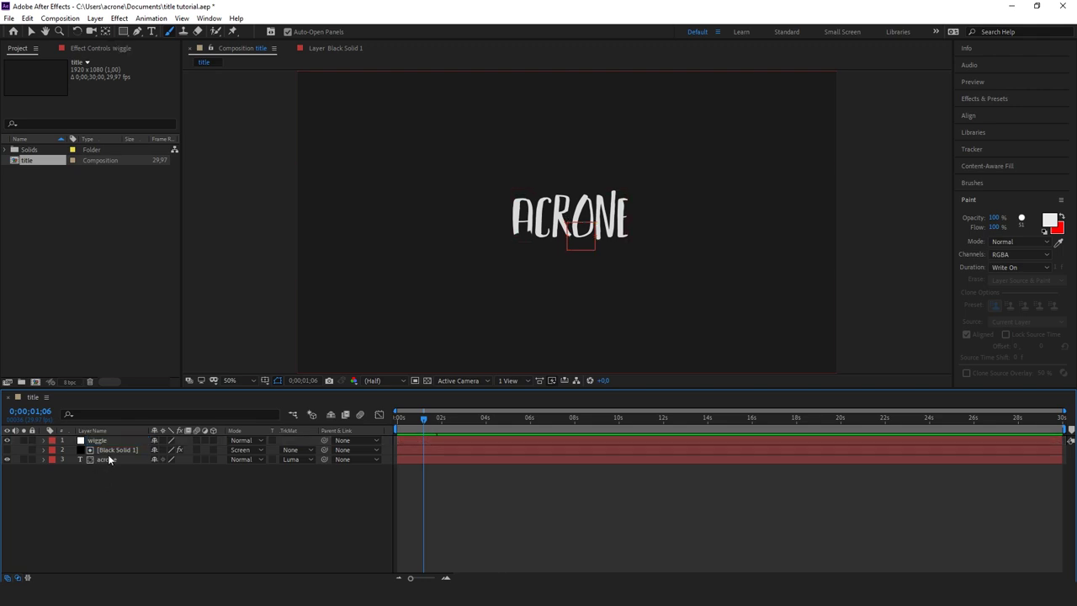
pyautogui.click(108, 445)
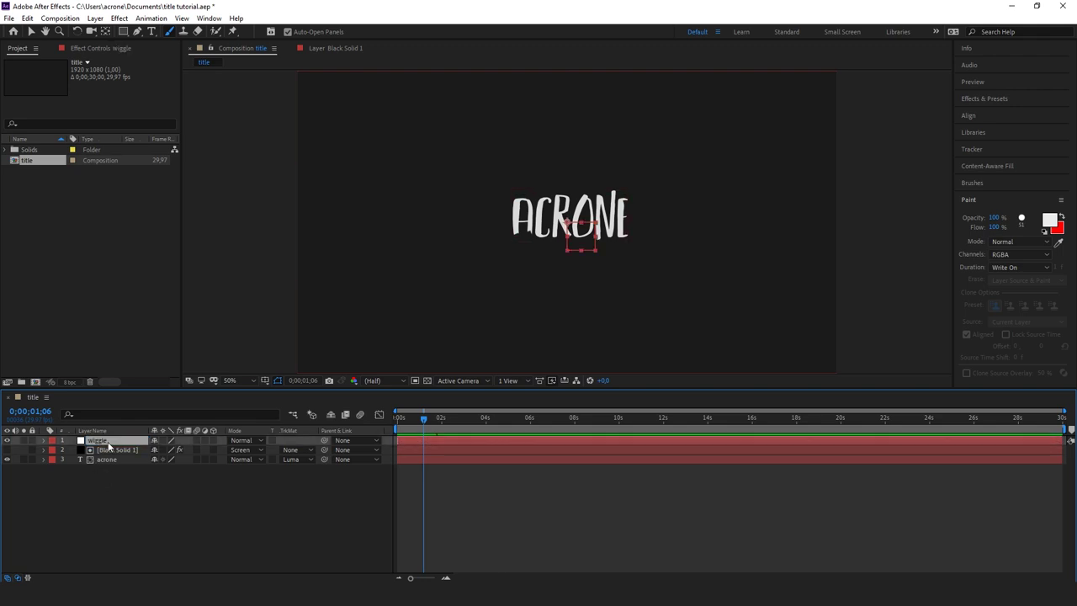
pyautogui.press('p')
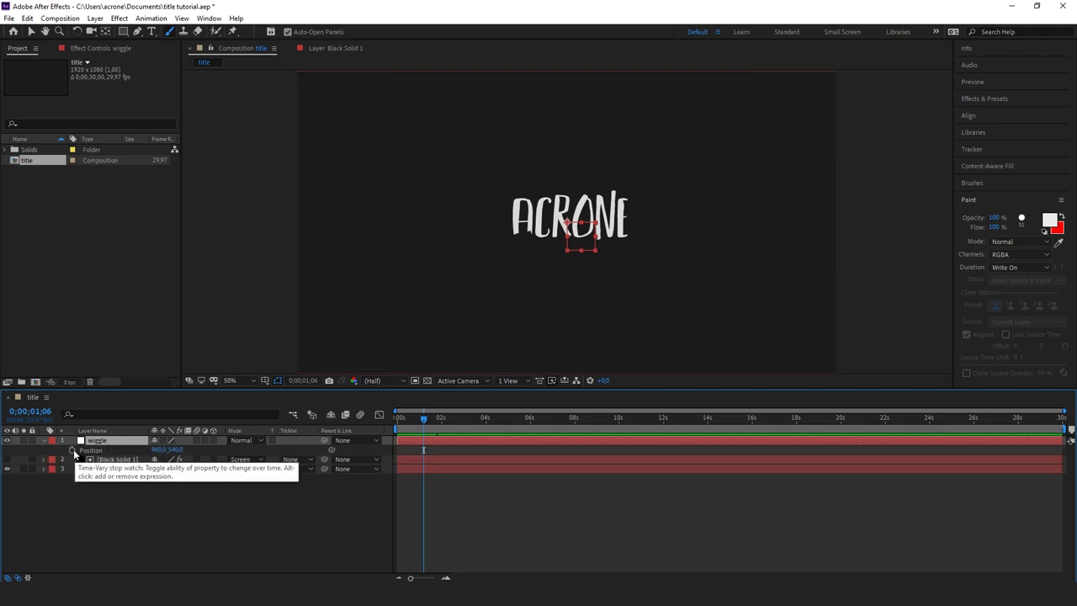
# Give the wiggle null's Position the expression wiggle(5,5) and scrub to check the jitter
pyautogui.keyDown('alt'); pyautogui.click(72, 451); pyautogui.keyUp('alt')
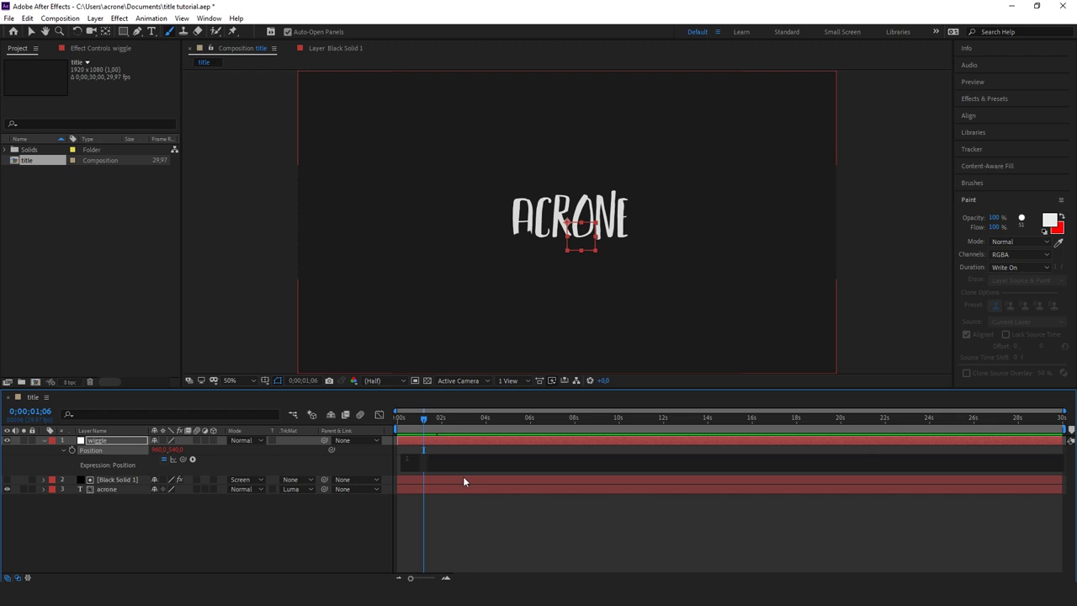
pyautogui.write('wiggle')
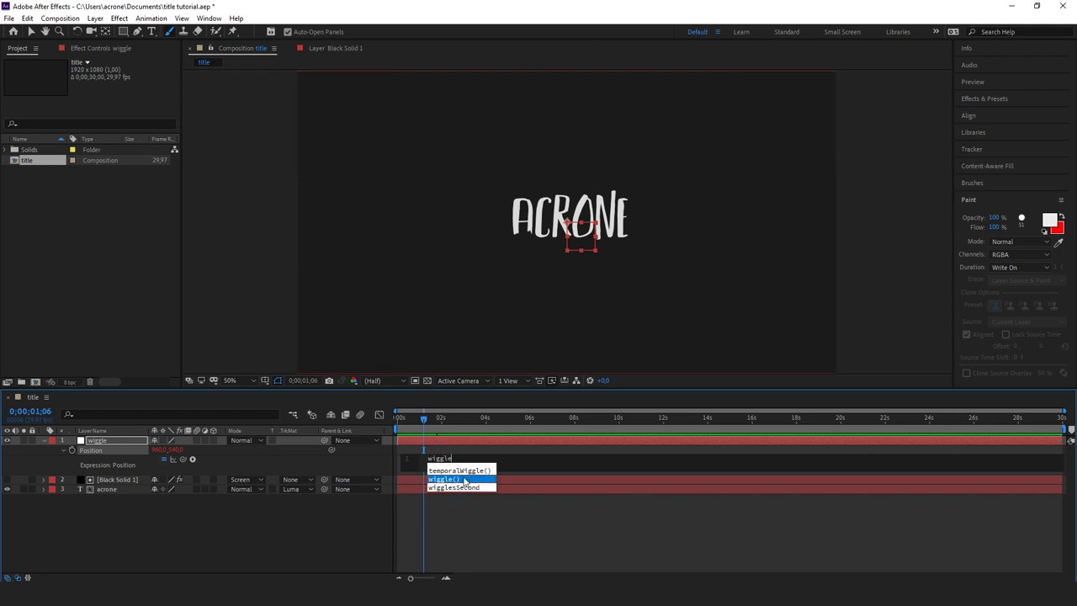
pyautogui.click(465, 481)
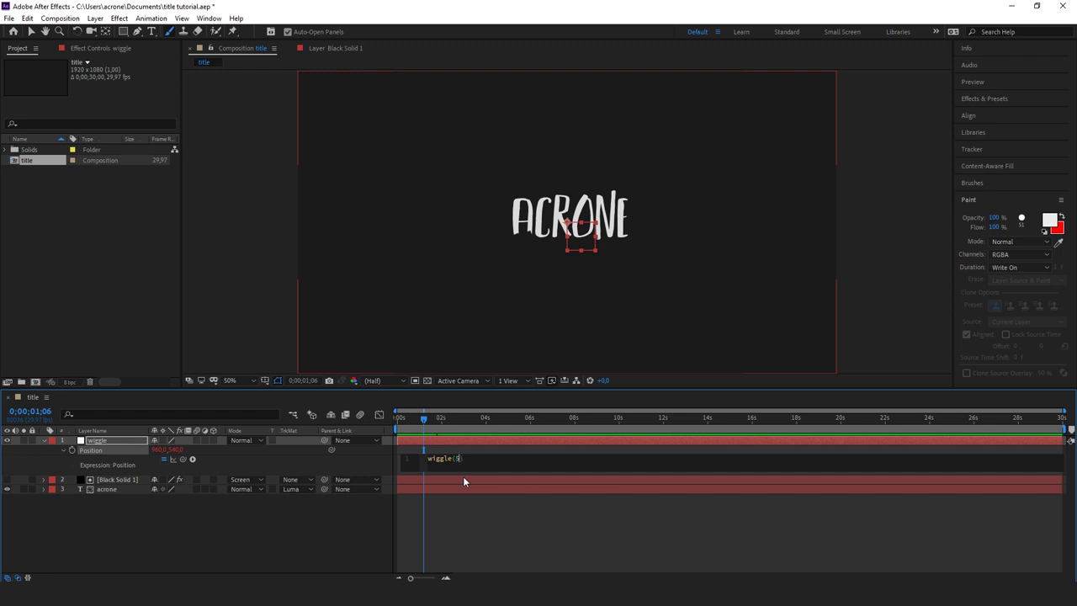
pyautogui.click(454, 518)
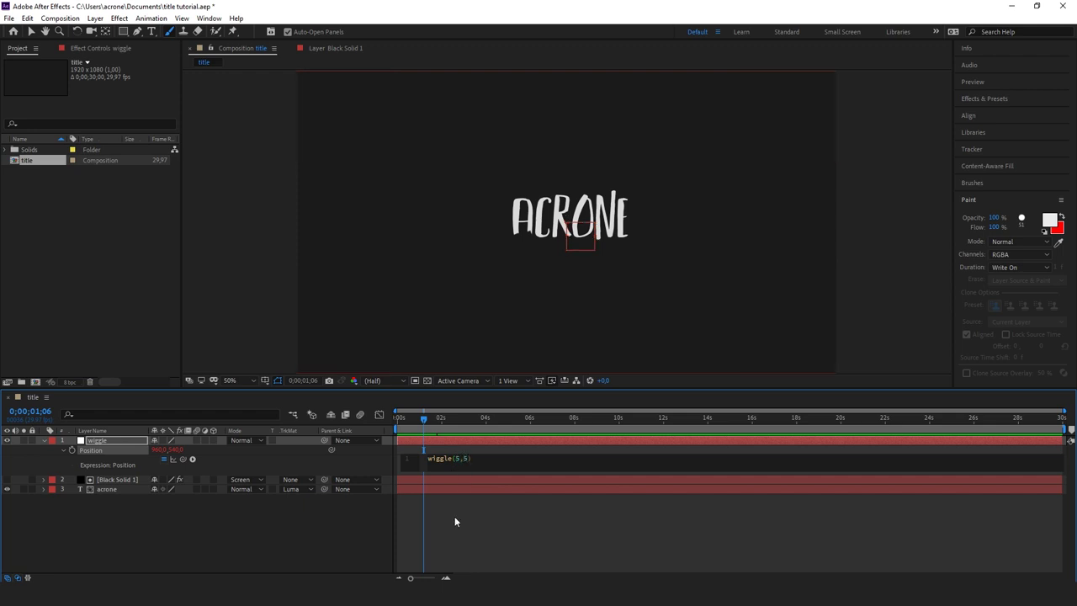
pyautogui.moveTo(425, 417); pyautogui.dragTo(434, 421)
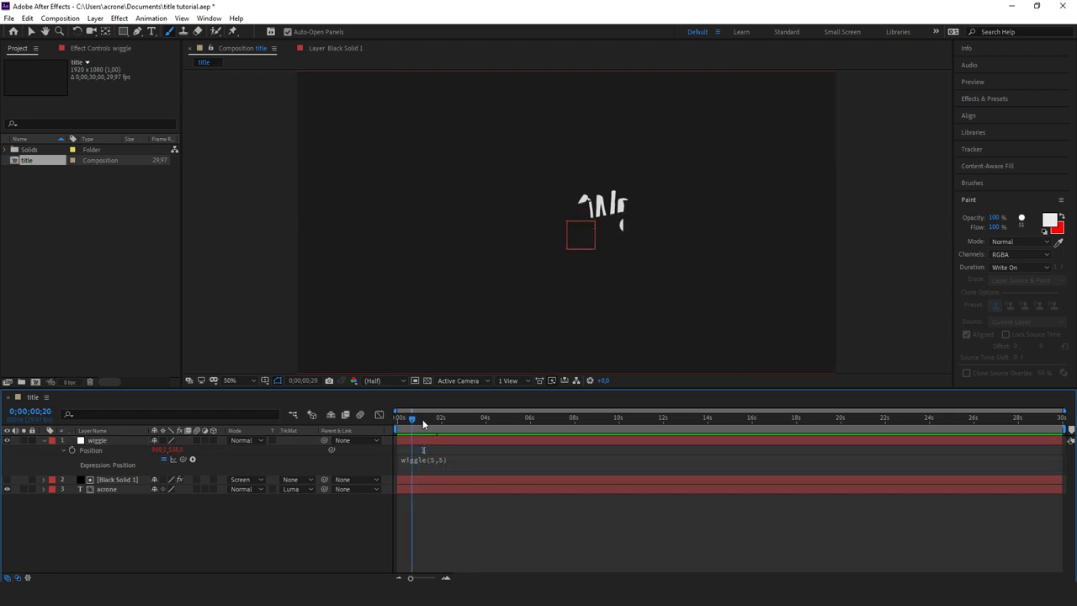
pyautogui.click(475, 421)
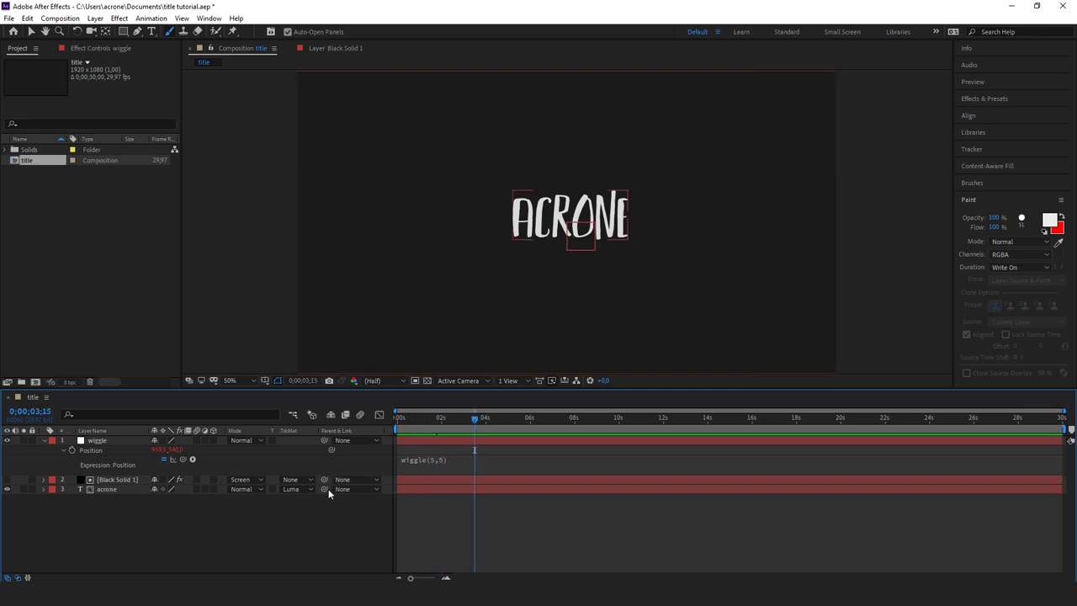
# Parent the acrone layer to the wiggle null and preview the jittering ACRONE title
pyautogui.moveTo(326, 490); pyautogui.dragTo(307, 474)
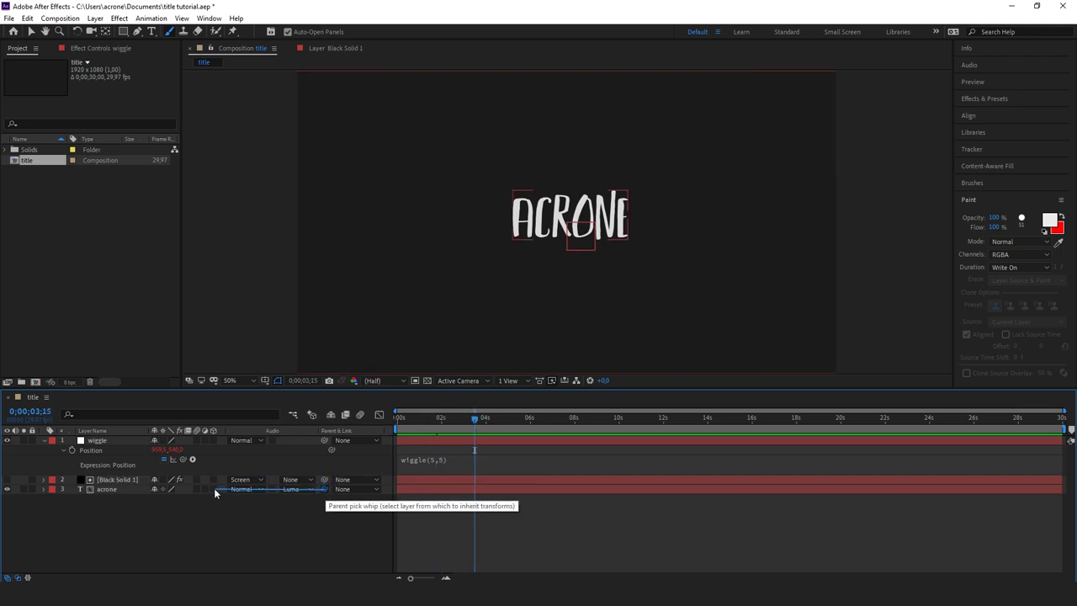
pyautogui.moveTo(213, 488); pyautogui.dragTo(117, 440)
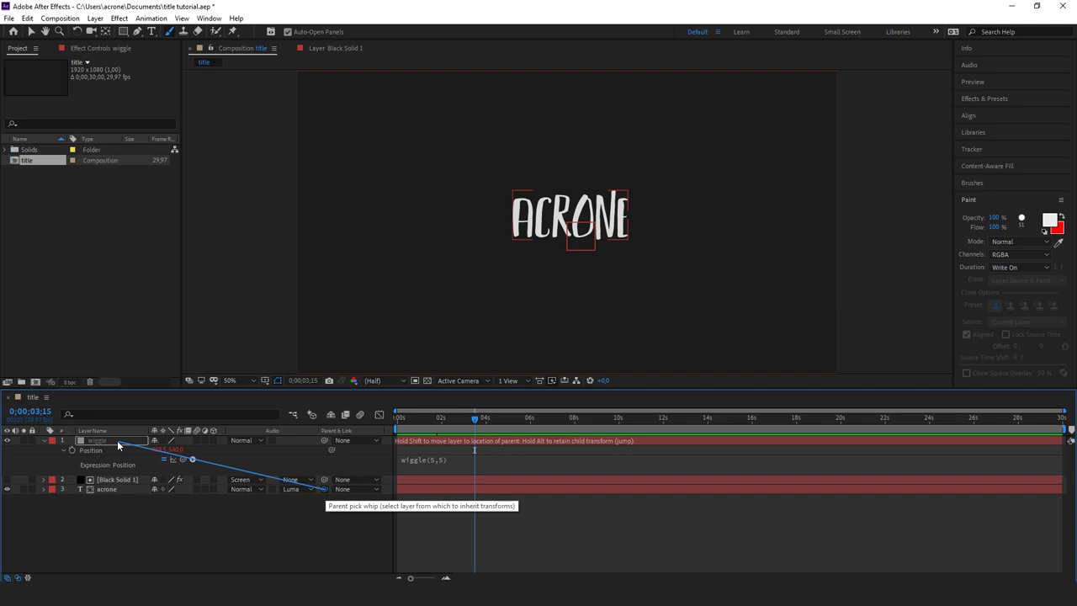
pyautogui.moveTo(117, 440); pyautogui.dragTo(117, 440)
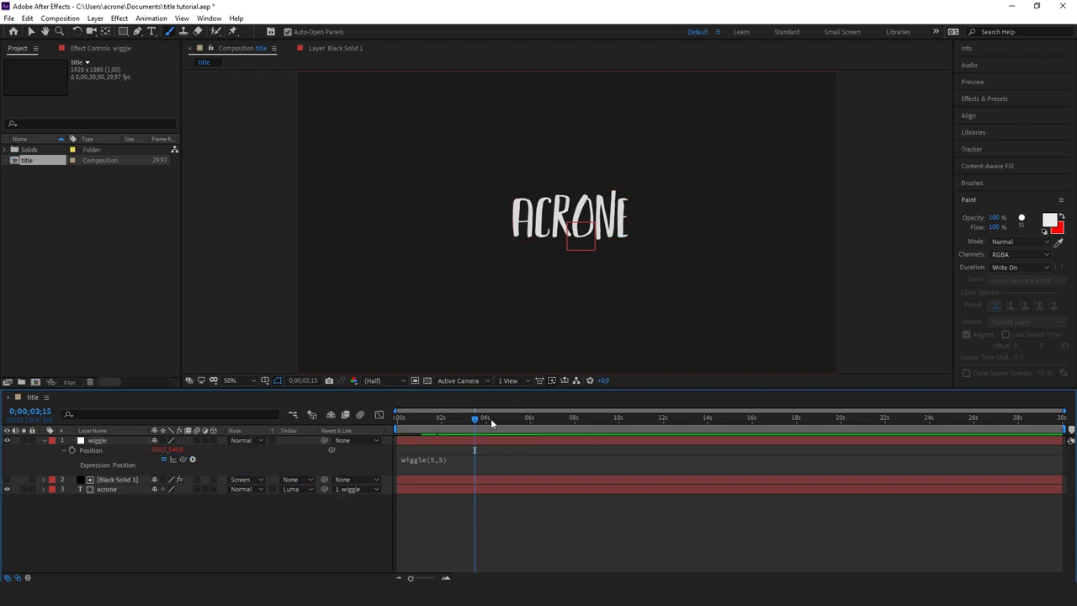
pyautogui.press('space')
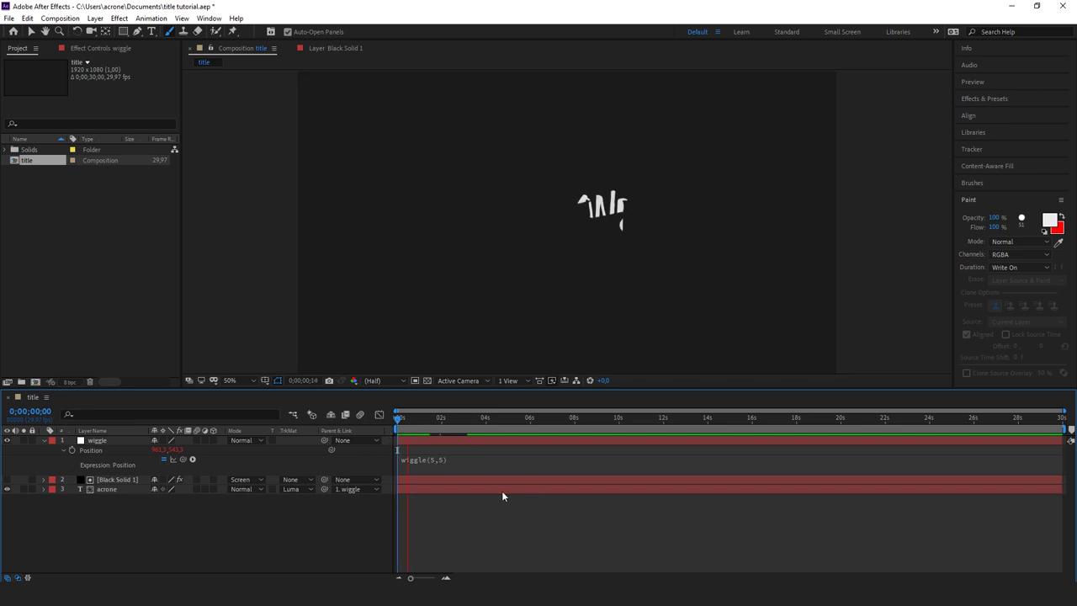
pyautogui.click(43, 440)
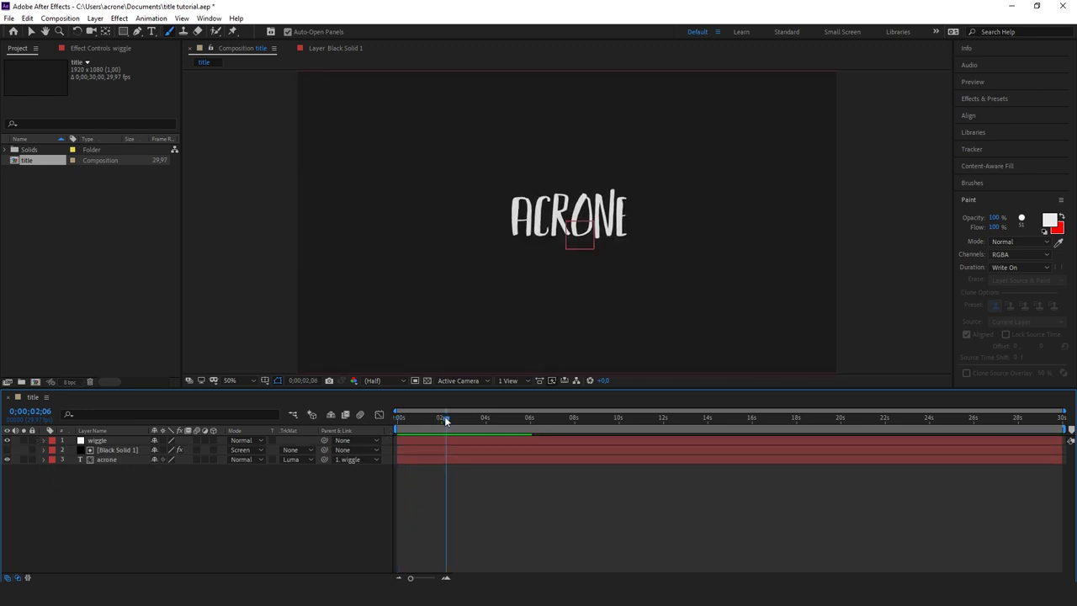
pyautogui.press('space')
pyautogui.press('space')
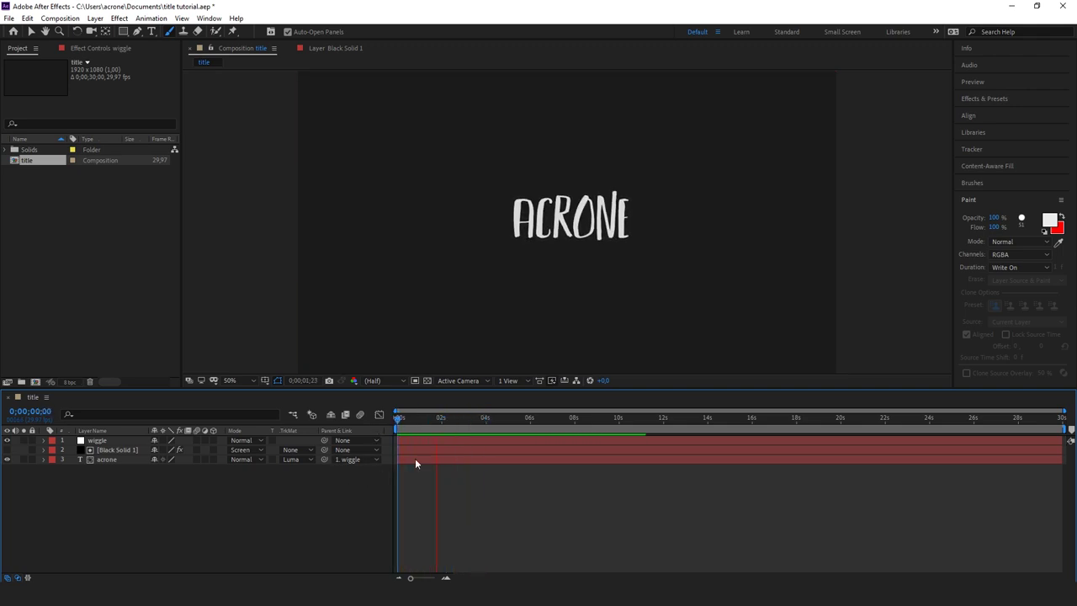
# Apply the Stylize Glow effect from Effects & Presets to the acrone text layer
pyautogui.click(437, 419)
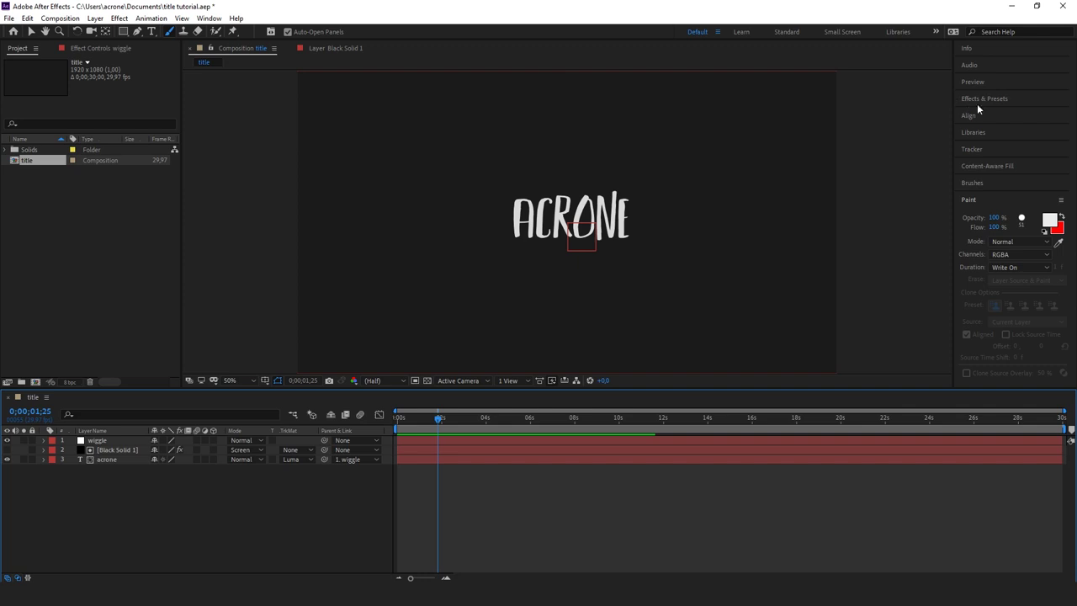
pyautogui.click(1004, 97)
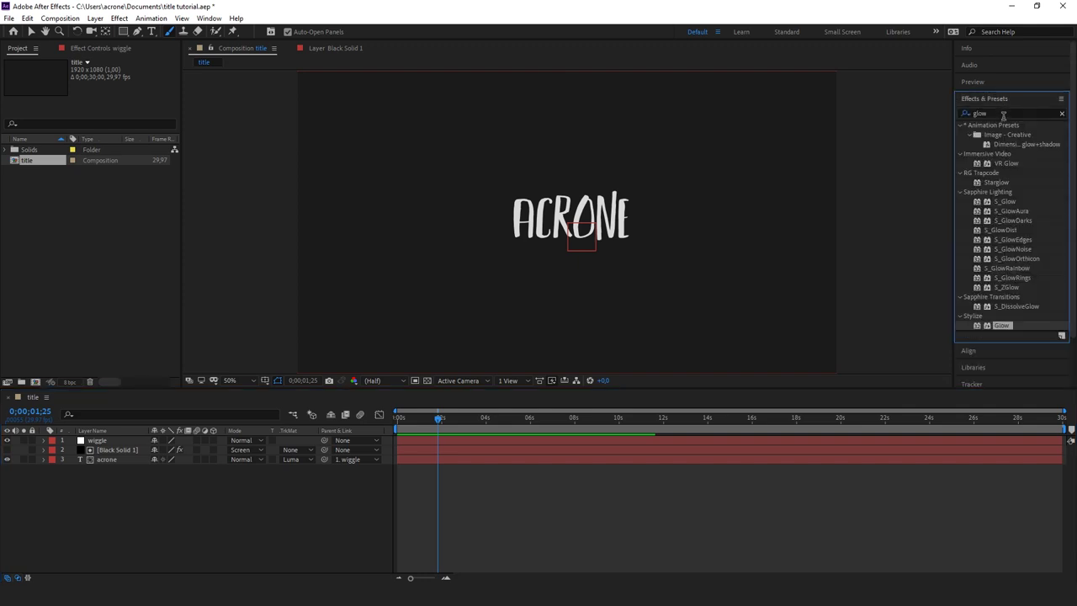
pyautogui.click(1006, 113)
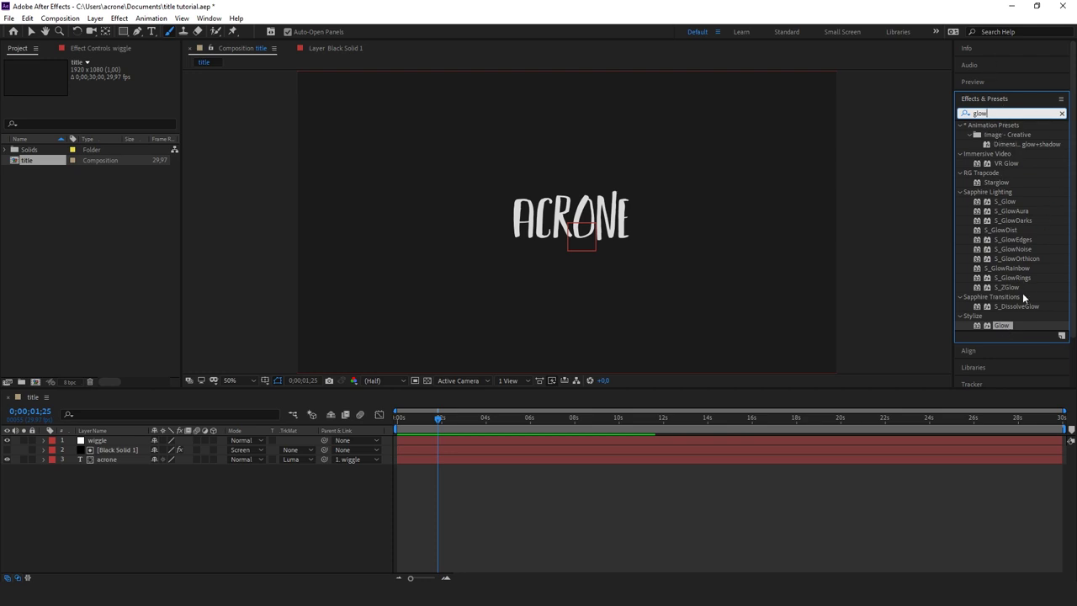
pyautogui.moveTo(1003, 331); pyautogui.dragTo(129, 461)
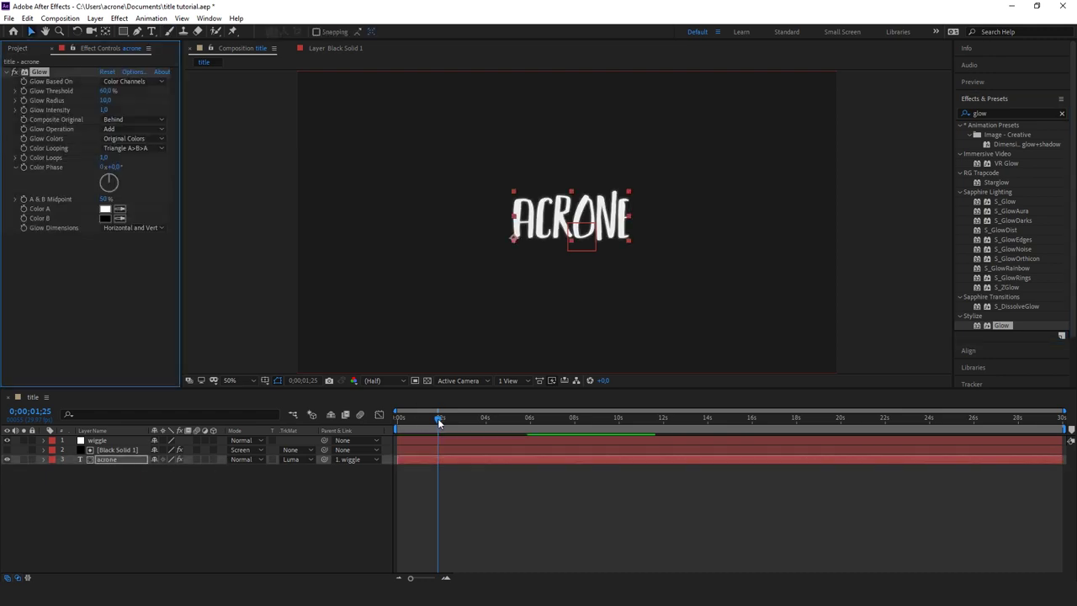
# Preview the glowing ACRONE title animation from the start
pyautogui.moveTo(438, 421); pyautogui.dragTo(397, 421)
pyautogui.press('space')
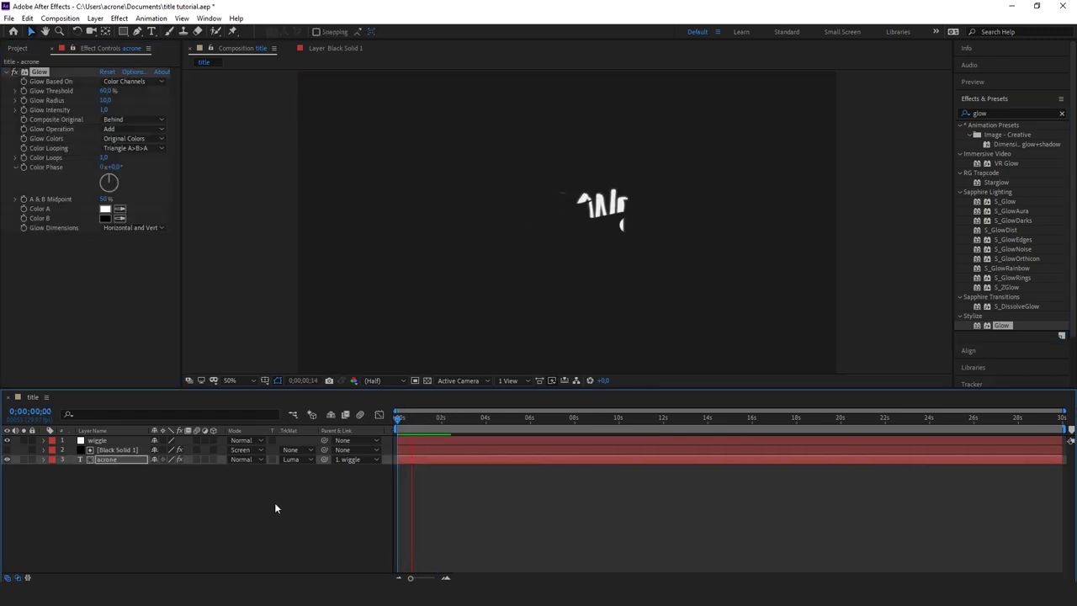
pyautogui.click(448, 422)
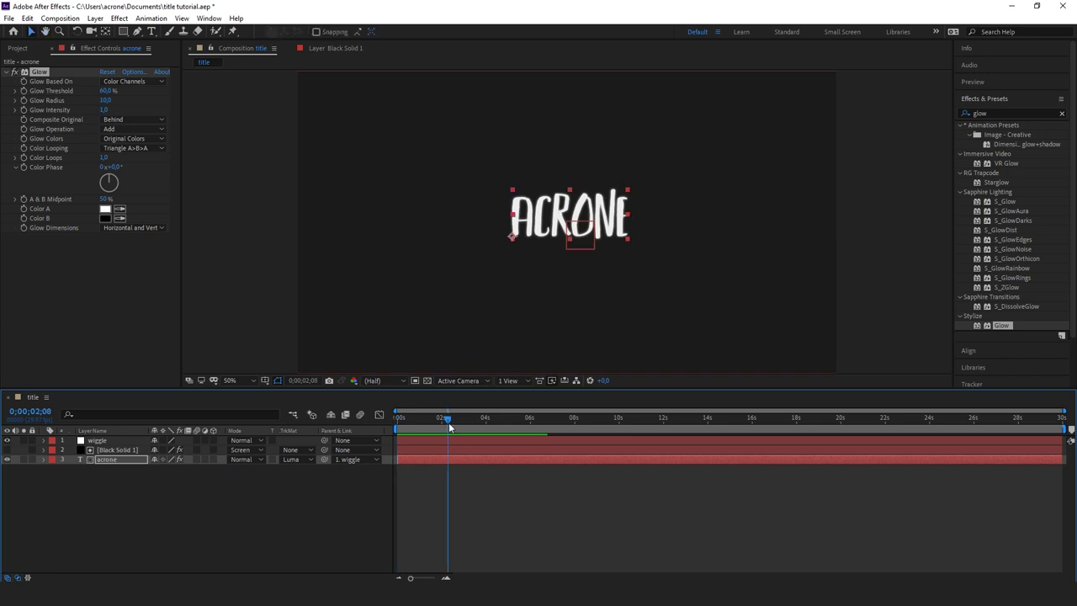
pyautogui.press('space')
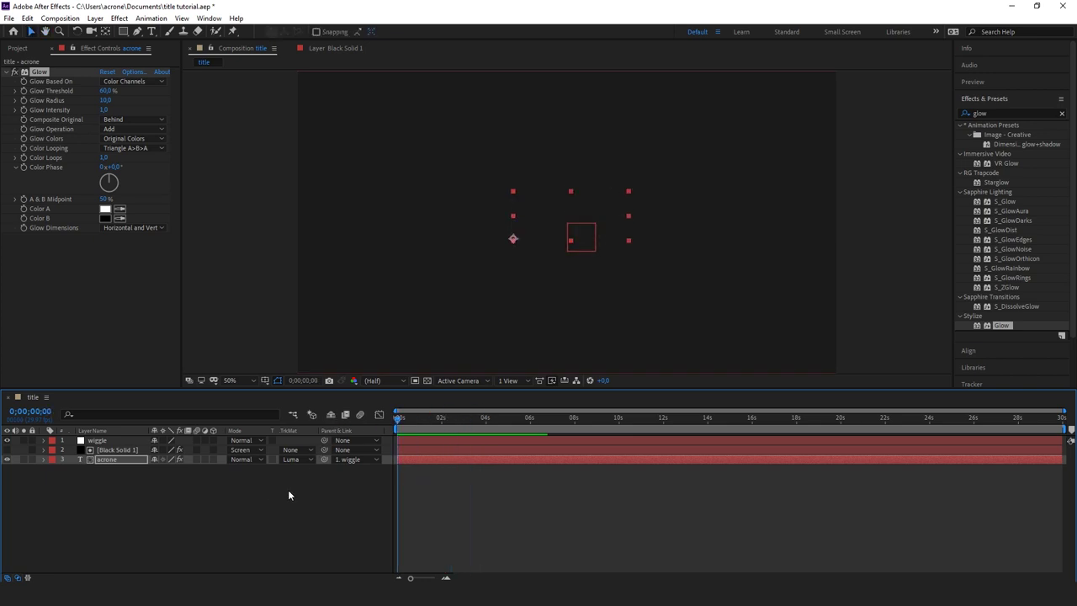